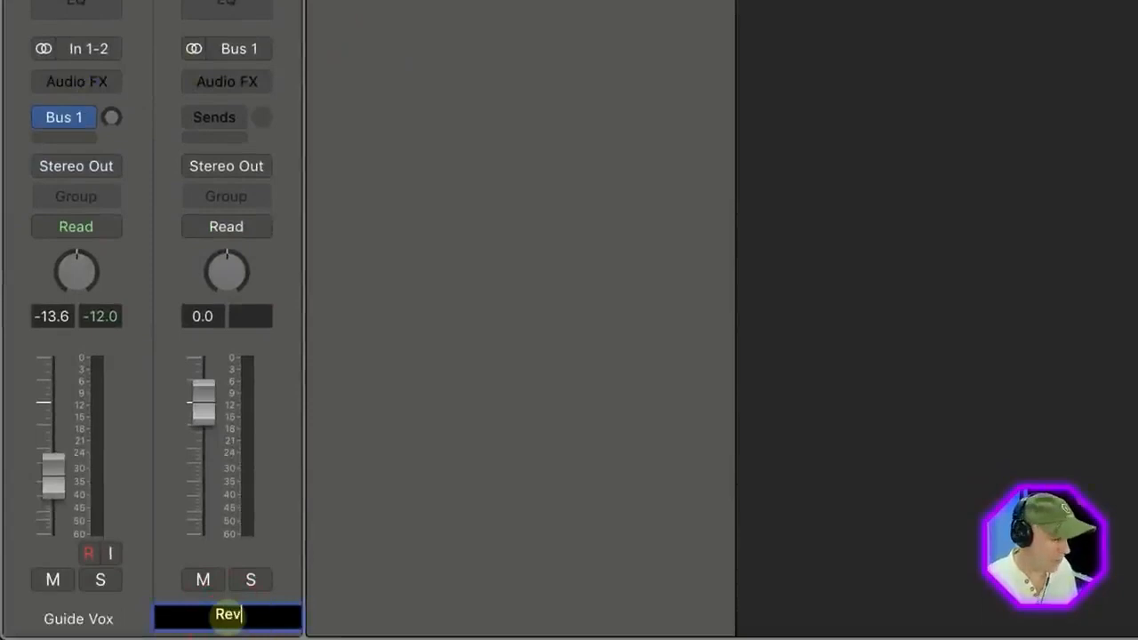
Name the reverb aux channel Rev 1 and insert a stereo ChromaVerb on it.
{"action": "key", "text": "Return"}
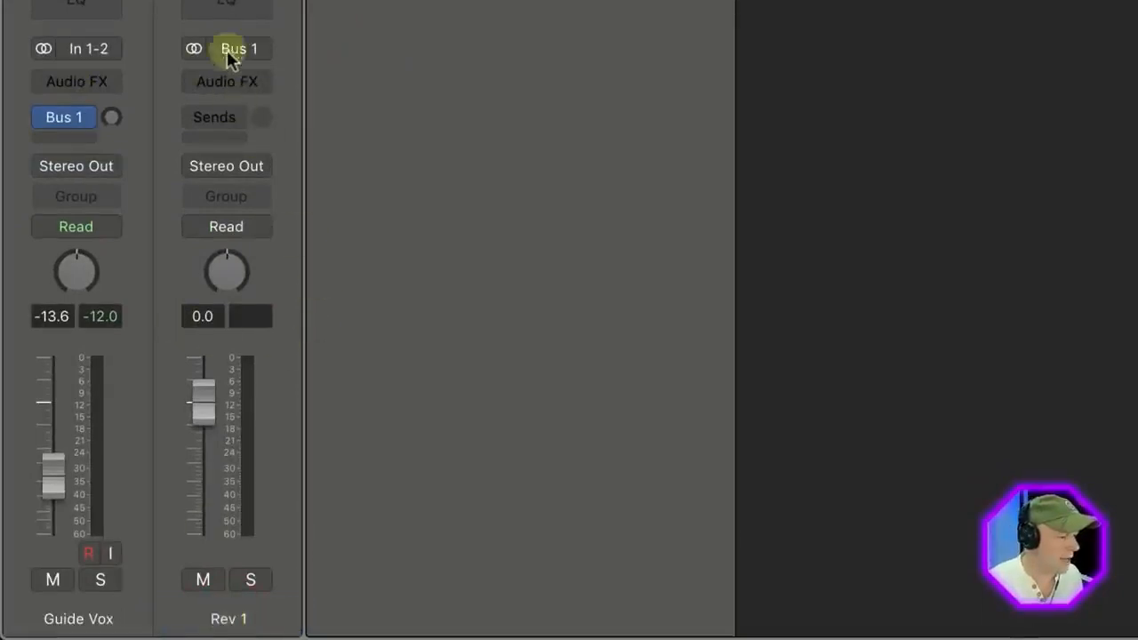
{"action": "left_click", "coordinate": [257, 82]}
{"action": "mouse_move", "coordinate": [261, 140]}
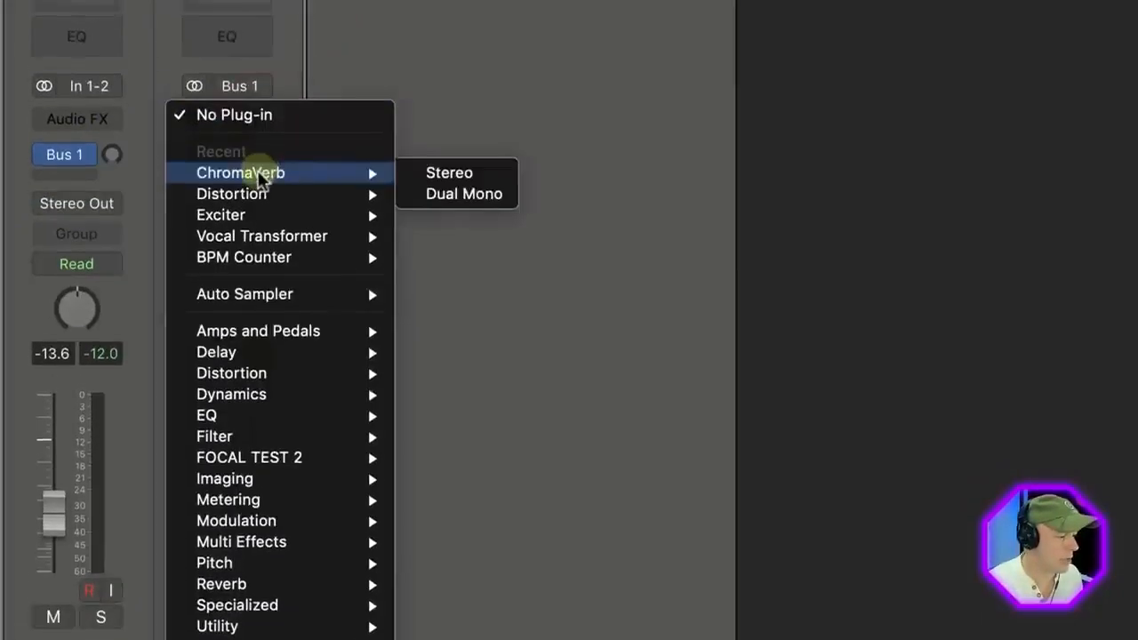
{"action": "left_click", "coordinate": [462, 172]}
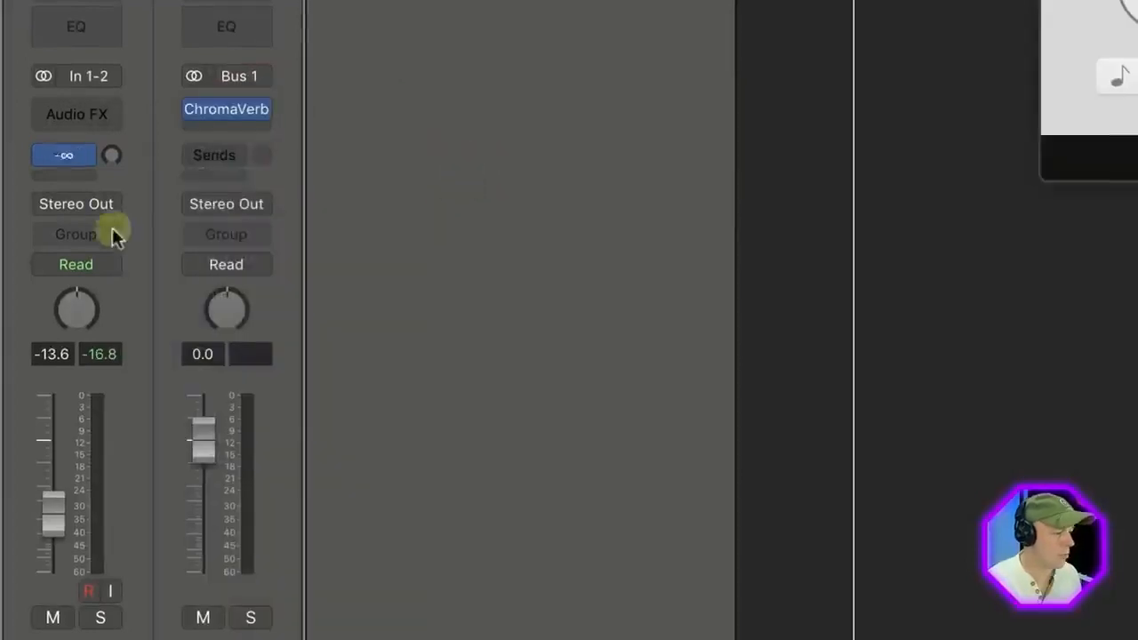
Reset the Guide Vox send level feeding Bus 1 to its default.
{"action": "left_click_drag", "start_coordinate": [111, 155], "coordinate": [112, 228]}
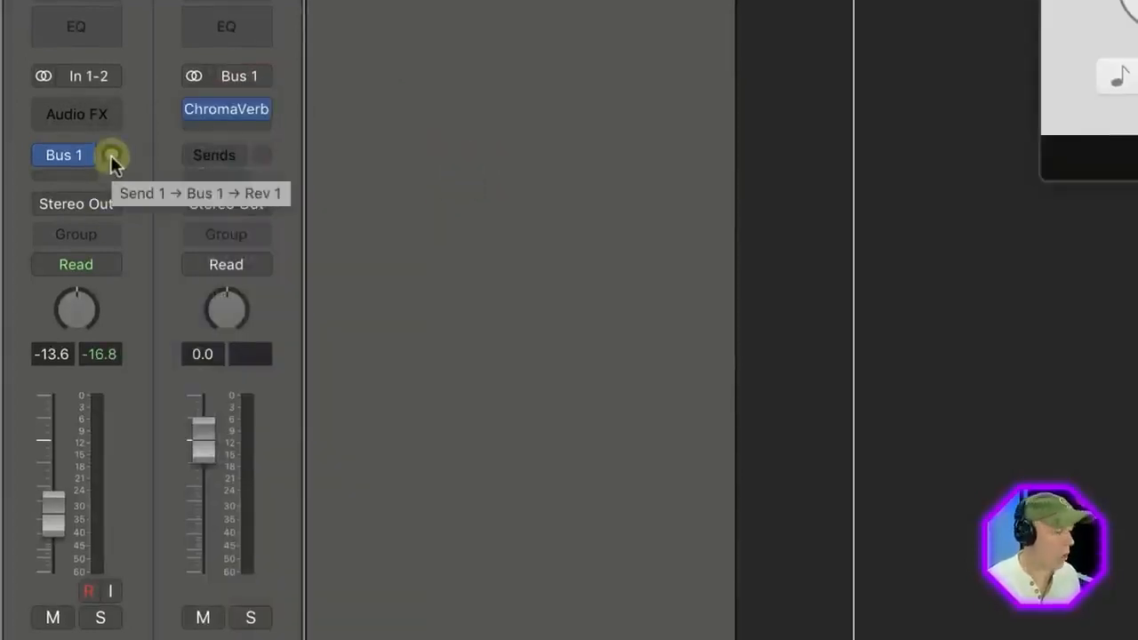
{"action": "left_click", "coordinate": [110, 154], "text": "alt"}
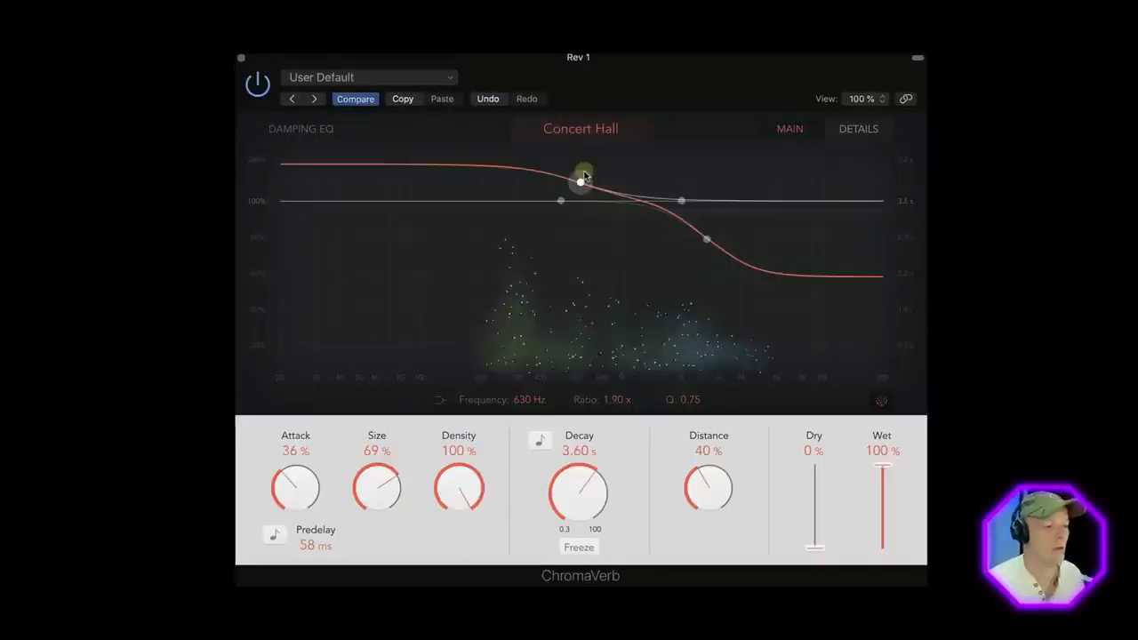
Lower the low-frequency damping EQ point in ChromaVerb slightly and shorten the decay time.
{"action": "mouse_move", "coordinate": [581, 181]}
{"action": "left_mouse_down"}
{"action": "mouse_move", "coordinate": [594, 180]}
{"action": "mouse_move", "coordinate": [586, 186]}
{"action": "left_mouse_up"}
{"action": "left_click_drag", "start_coordinate": [572, 496], "coordinate": [574, 505]}
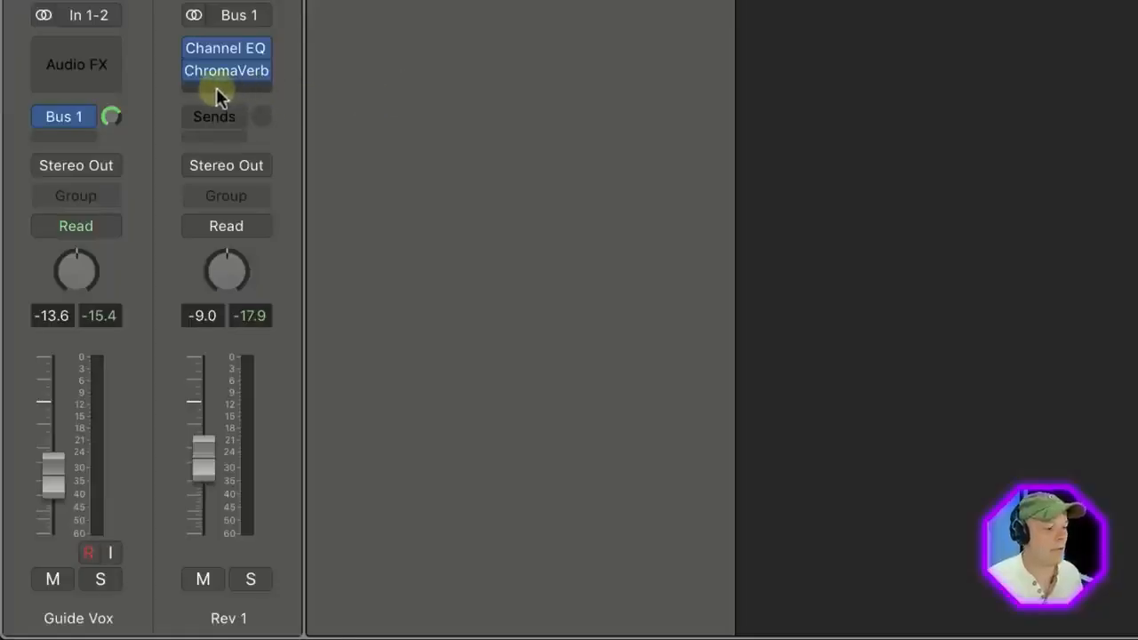
Insert a stereo Chorus modulation effect below ChromaVerb on the Rev 1 channel.
{"action": "left_click", "coordinate": [216, 87]}
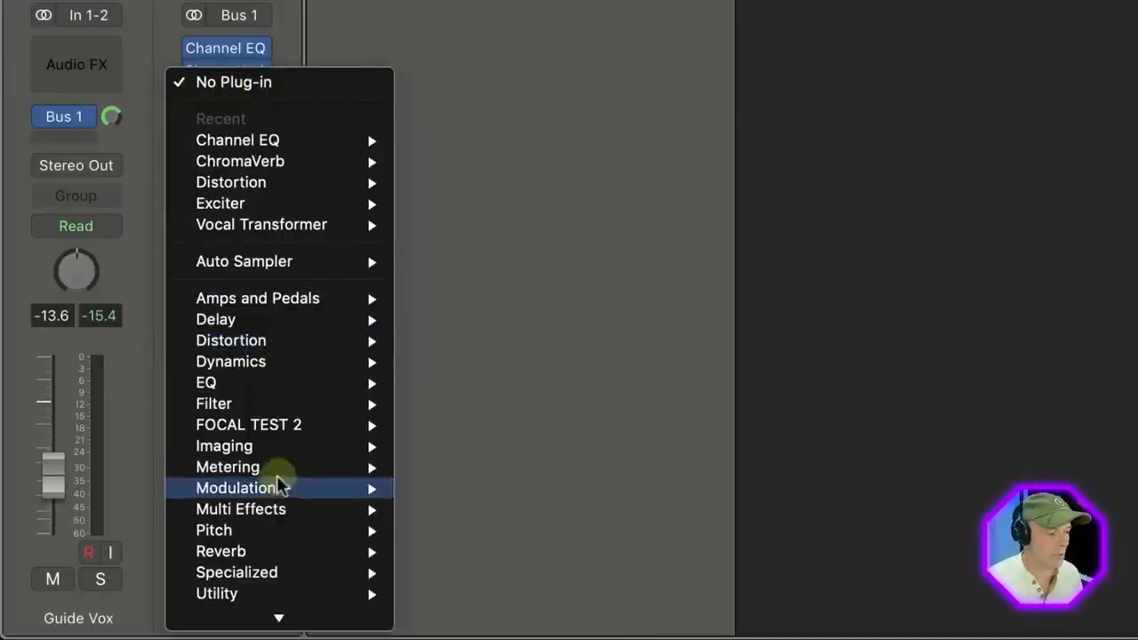
{"action": "mouse_move", "coordinate": [283, 487]}
{"action": "mouse_move", "coordinate": [528, 413]}
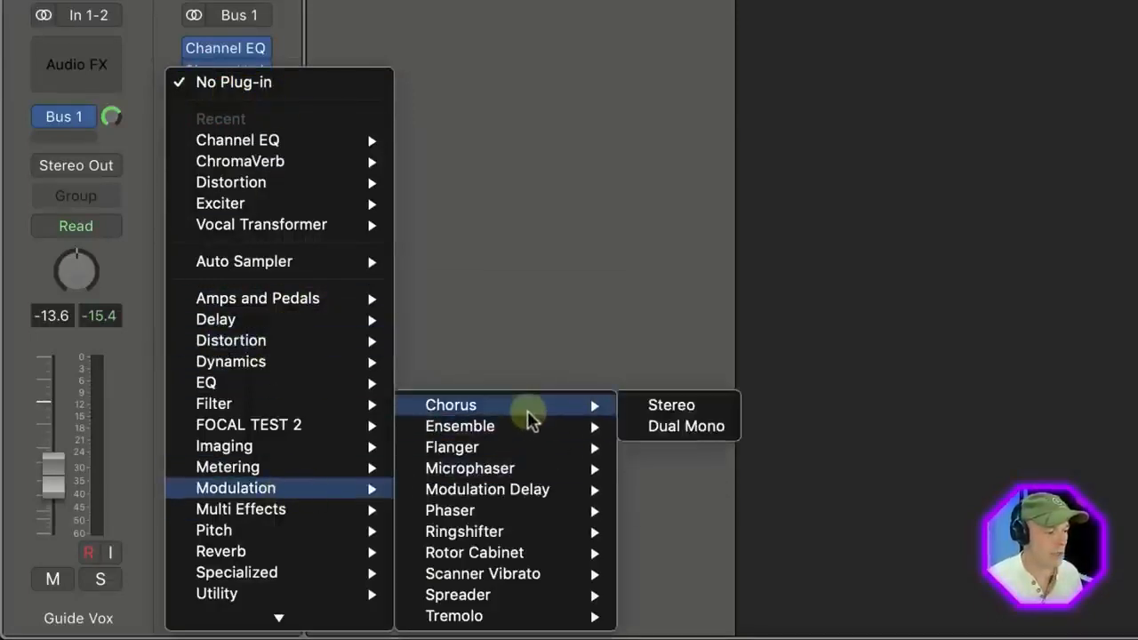
{"action": "left_click", "coordinate": [671, 408]}
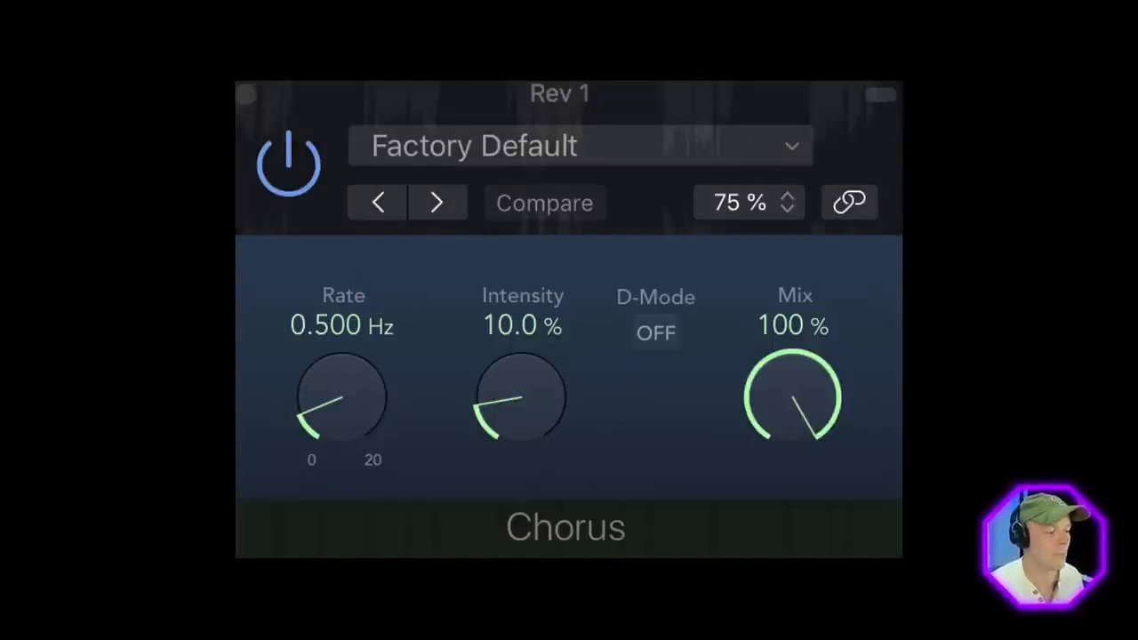
Try out Chorus rate and intensity settings, ending at a rate of 1.867 Hz and an intensity of 83%.
{"action": "left_click_drag", "start_coordinate": [354, 373], "coordinate": [355, 323]}
{"action": "left_click_drag", "start_coordinate": [514, 388], "coordinate": [523, 359]}
{"action": "left_click_drag", "start_coordinate": [354, 389], "coordinate": [340, 415]}
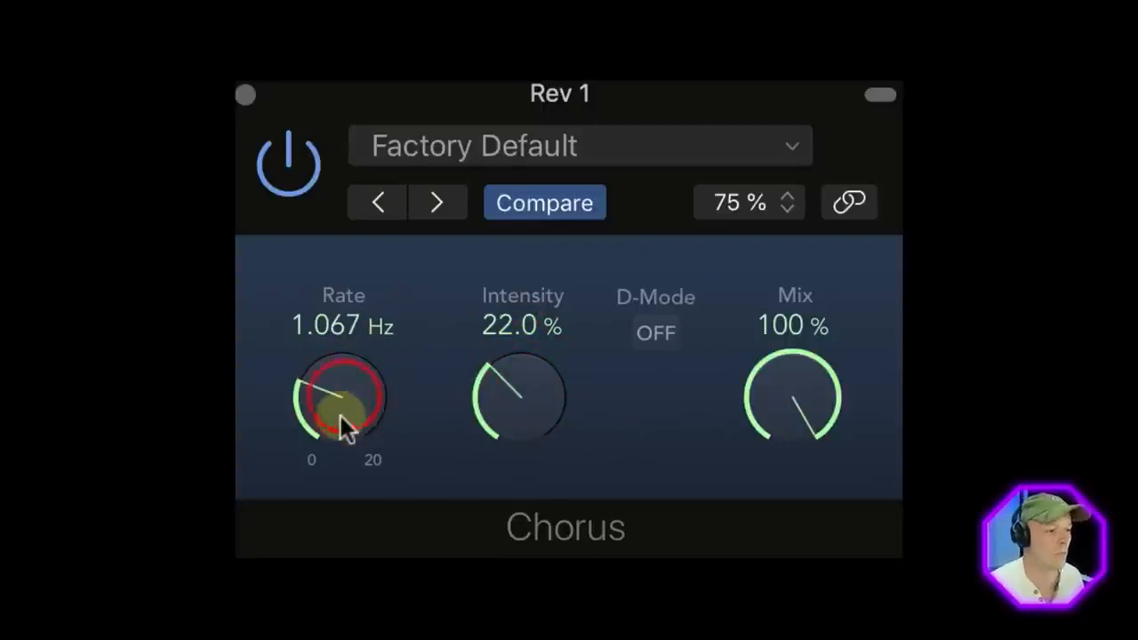
{"action": "mouse_move", "coordinate": [509, 390]}
{"action": "left_mouse_down"}
{"action": "mouse_move", "coordinate": [507, 413]}
{"action": "mouse_move", "coordinate": [490, 403]}
{"action": "left_mouse_up"}
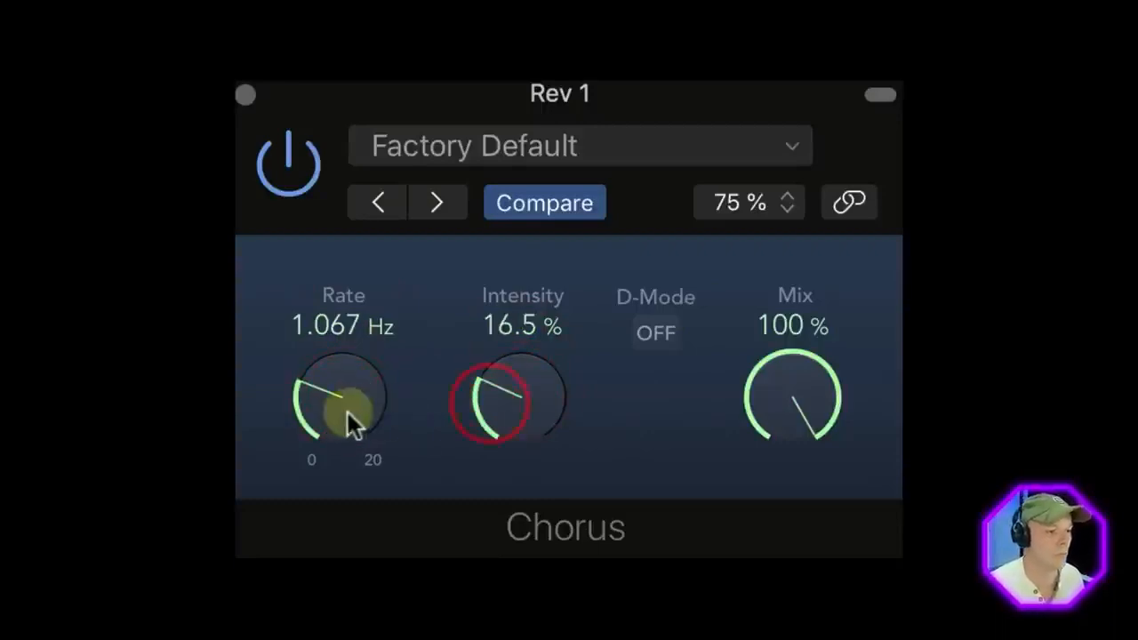
{"action": "left_click_drag", "start_coordinate": [339, 399], "coordinate": [337, 369]}
{"action": "left_click_drag", "start_coordinate": [513, 382], "coordinate": [447, 208]}
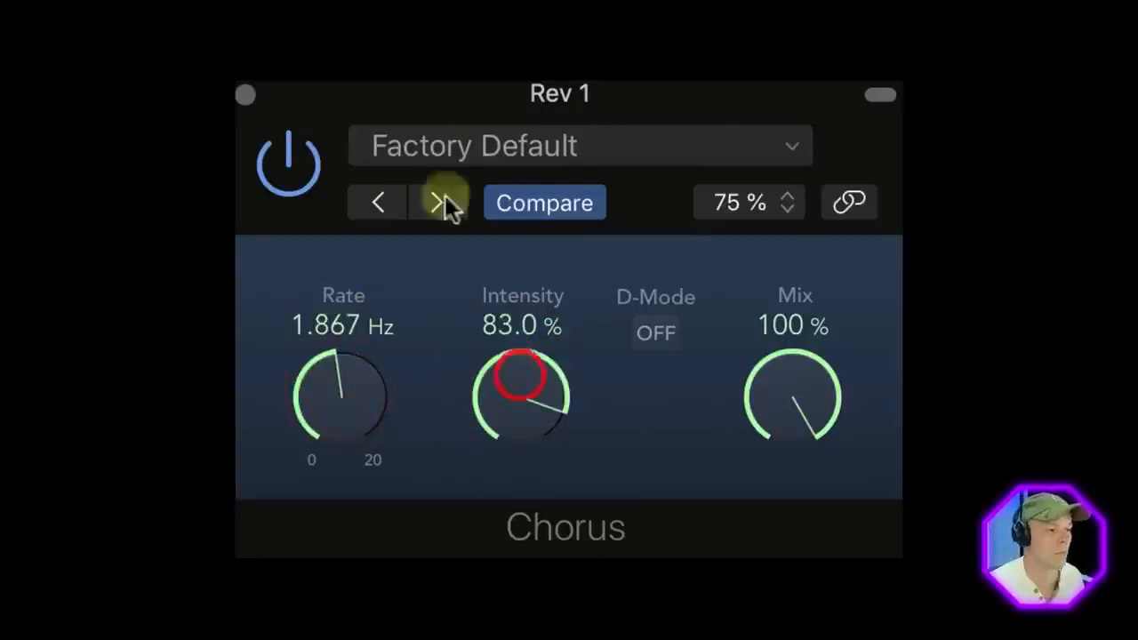
Set the Chorus rate to 0.433 Hz, reduce its intensity and close the plug-in window.
{"action": "left_click_drag", "start_coordinate": [352, 399], "coordinate": [347, 567]}
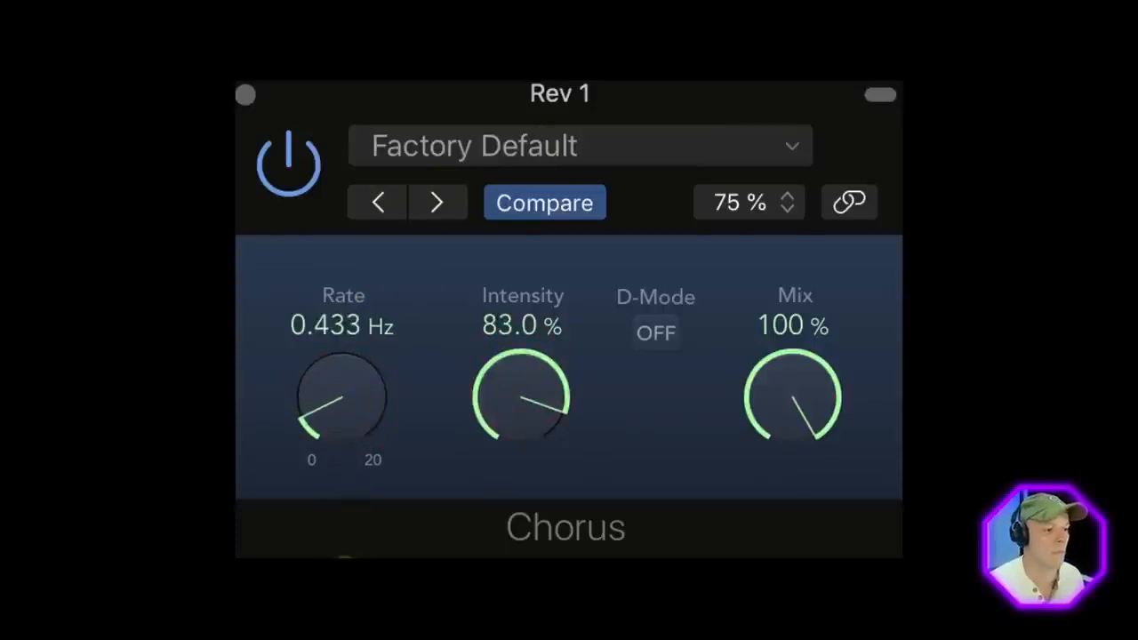
{"action": "left_click_drag", "start_coordinate": [509, 373], "coordinate": [507, 403]}
{"action": "left_click", "coordinate": [246, 94]}
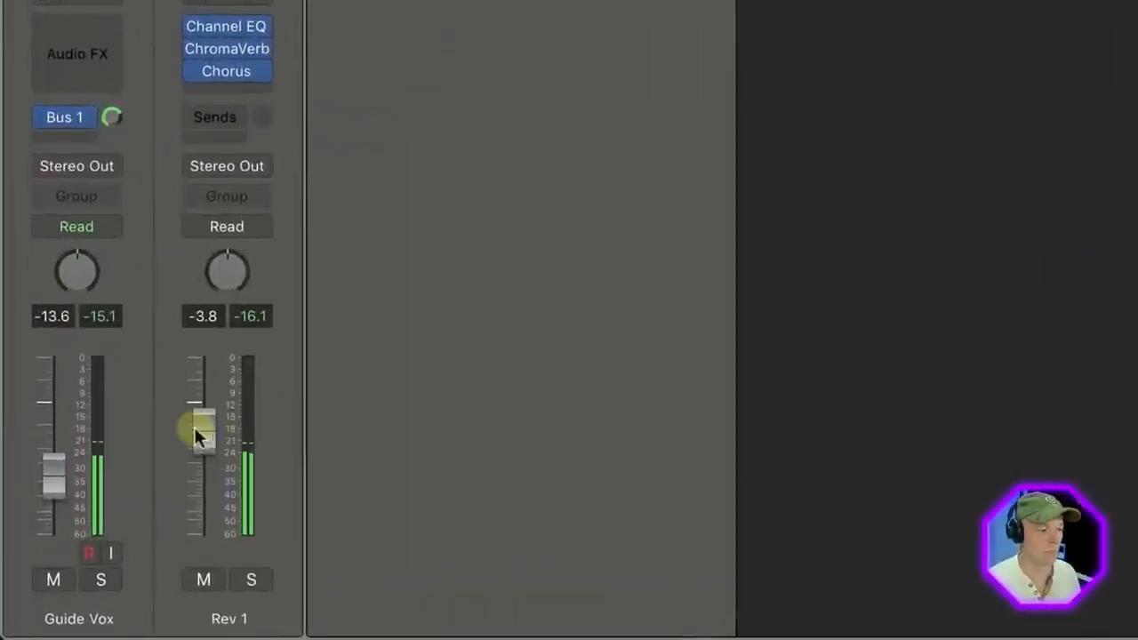
Lower the Rev 1 channel fader to -8.6 dB during playback, finishing with playback stopped.
{"action": "left_click_drag", "start_coordinate": [197, 432], "coordinate": [204, 481]}
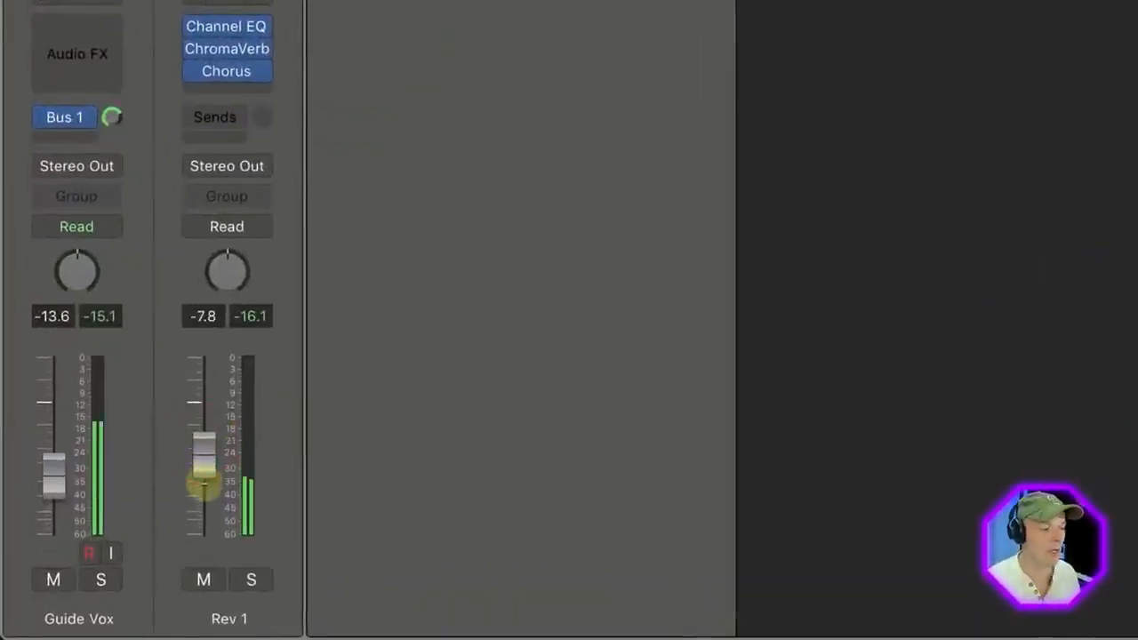
{"action": "left_click", "coordinate": [203, 459]}
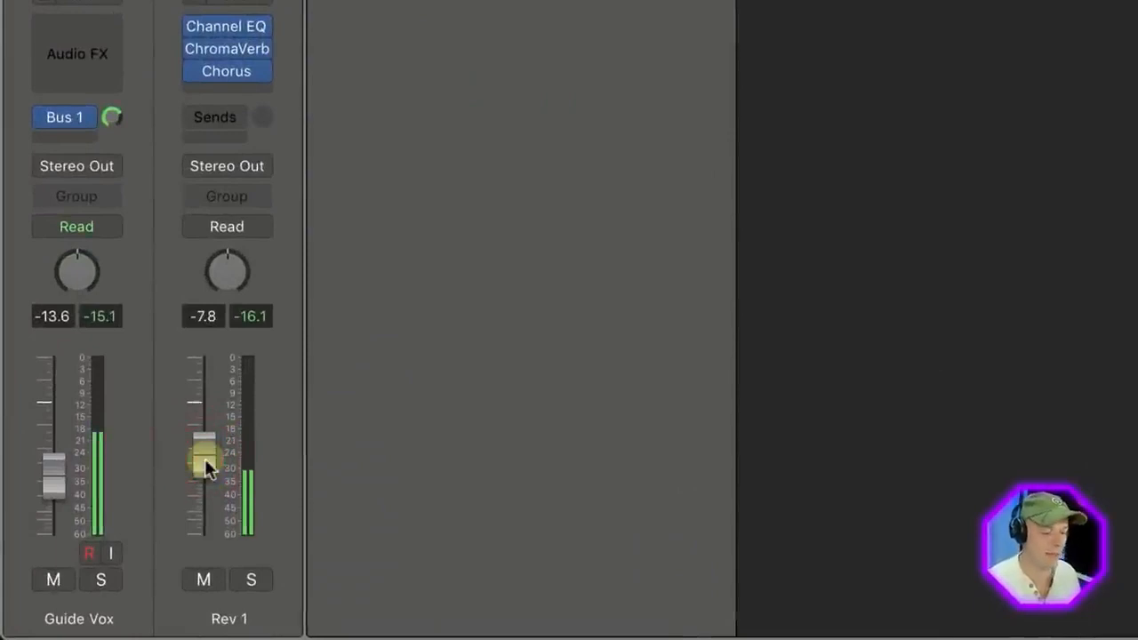
{"action": "left_click_drag", "start_coordinate": [204, 457], "coordinate": [205, 462]}
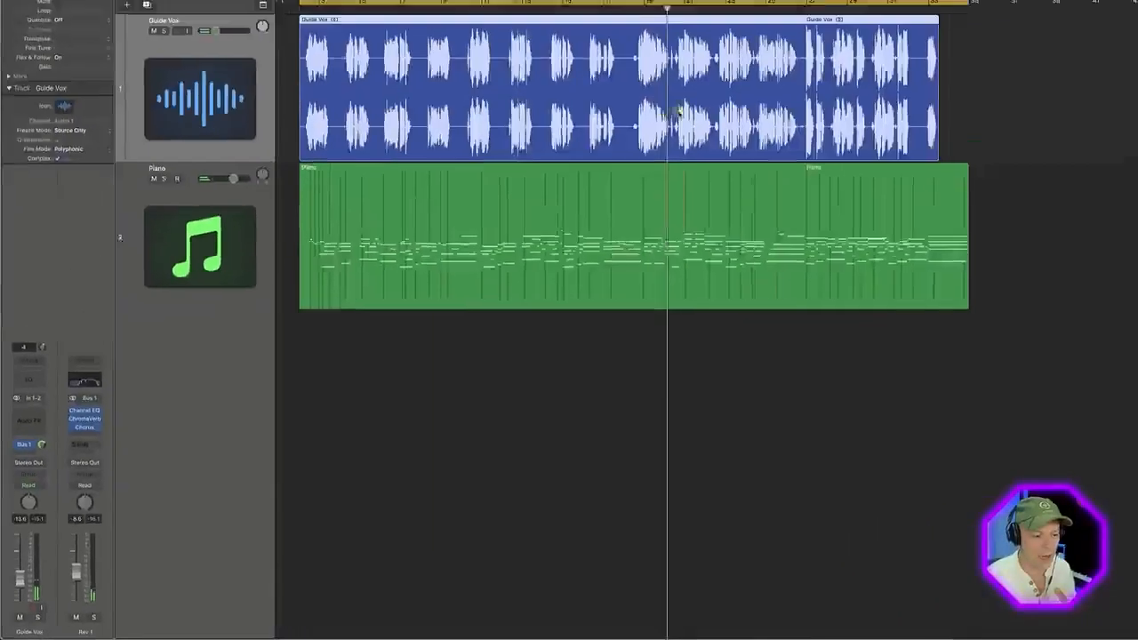
{"action": "key", "text": "space"}
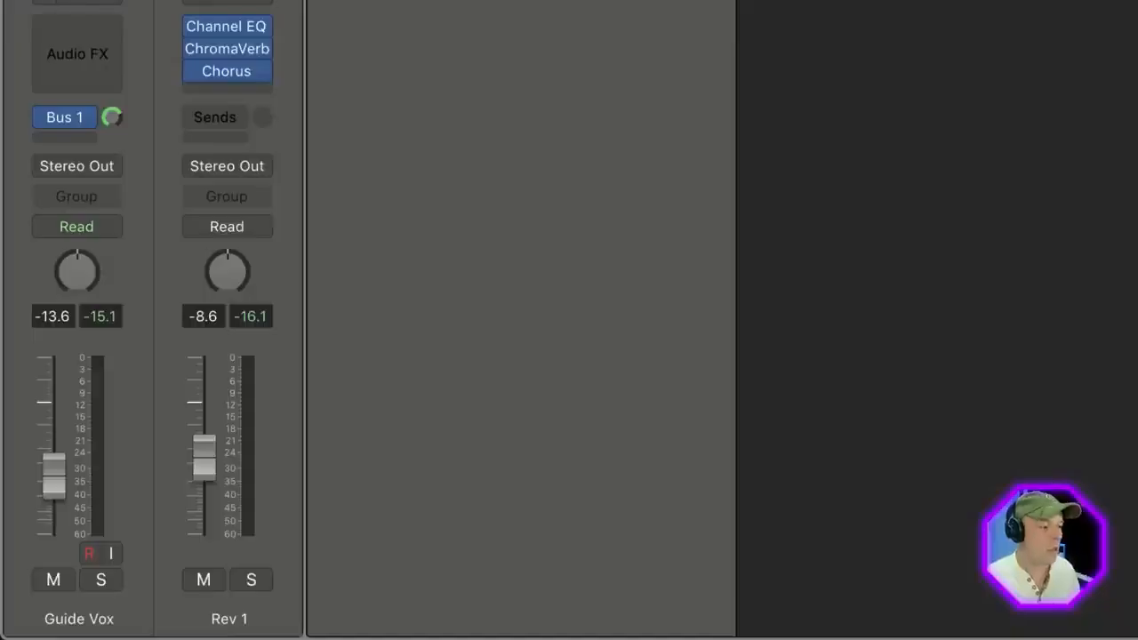
Insert a stereo Compressor after the Chorus on the Rev 1 channel.
{"action": "left_click", "coordinate": [214, 92]}
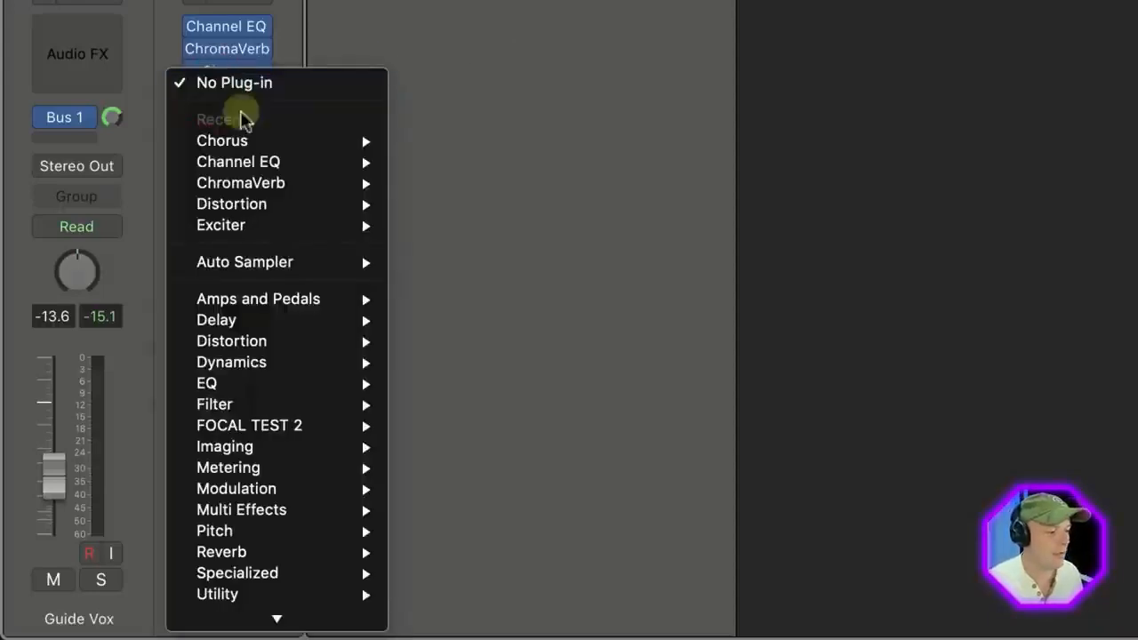
{"action": "mouse_move", "coordinate": [265, 345]}
{"action": "mouse_move", "coordinate": [373, 365]}
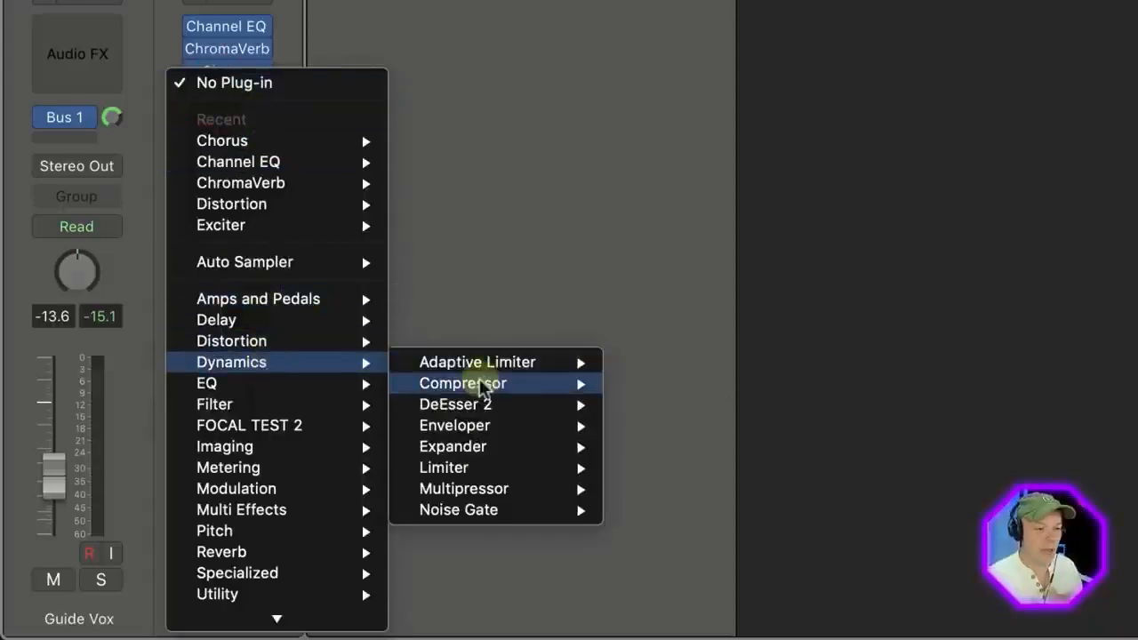
{"action": "mouse_move", "coordinate": [490, 384]}
{"action": "left_click", "coordinate": [658, 384]}
Play the song while lowering the Compressor threshold to about -29 dB and raising the ratio slightly.
{"action": "left_click_drag", "start_coordinate": [539, 119], "coordinate": [551, 193]}
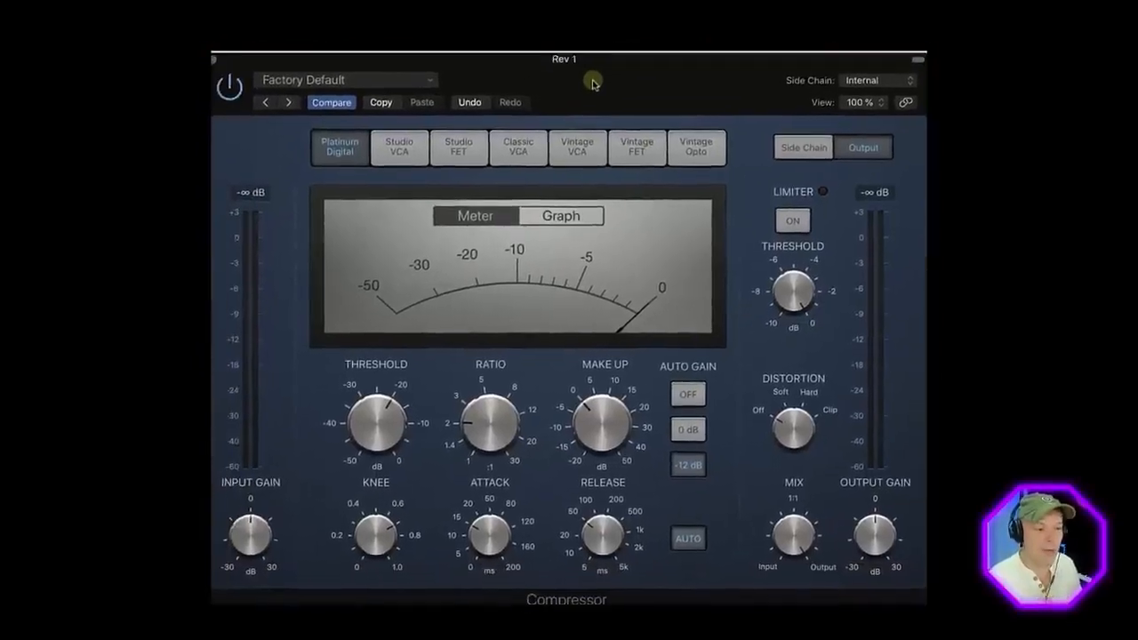
{"action": "left_click_drag", "start_coordinate": [593, 82], "coordinate": [596, 77]}
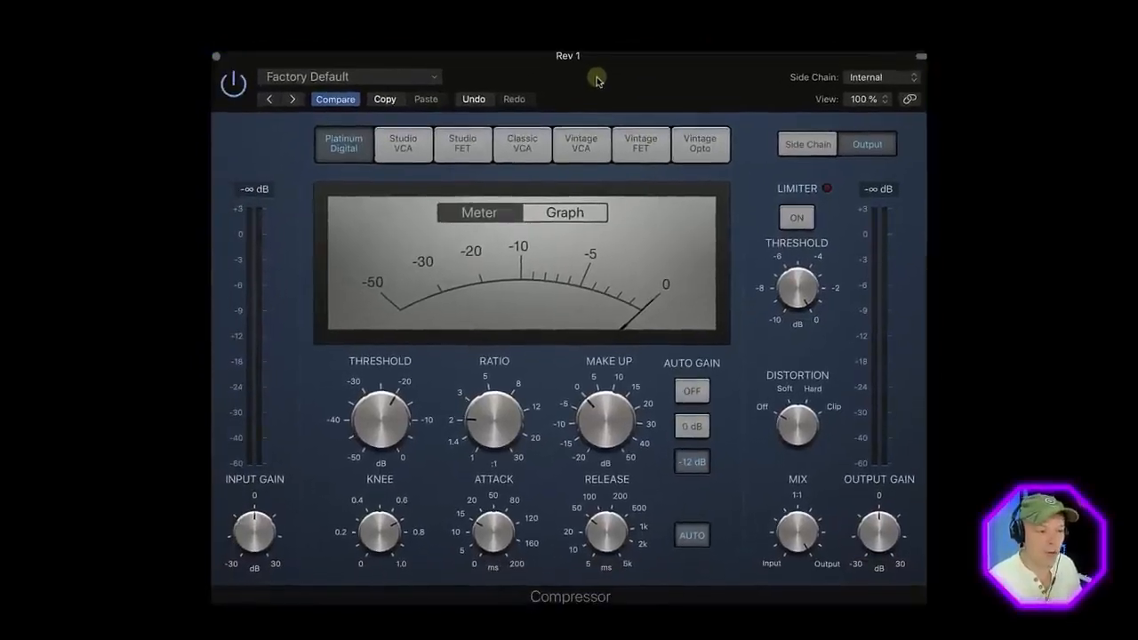
{"action": "key", "text": "space"}
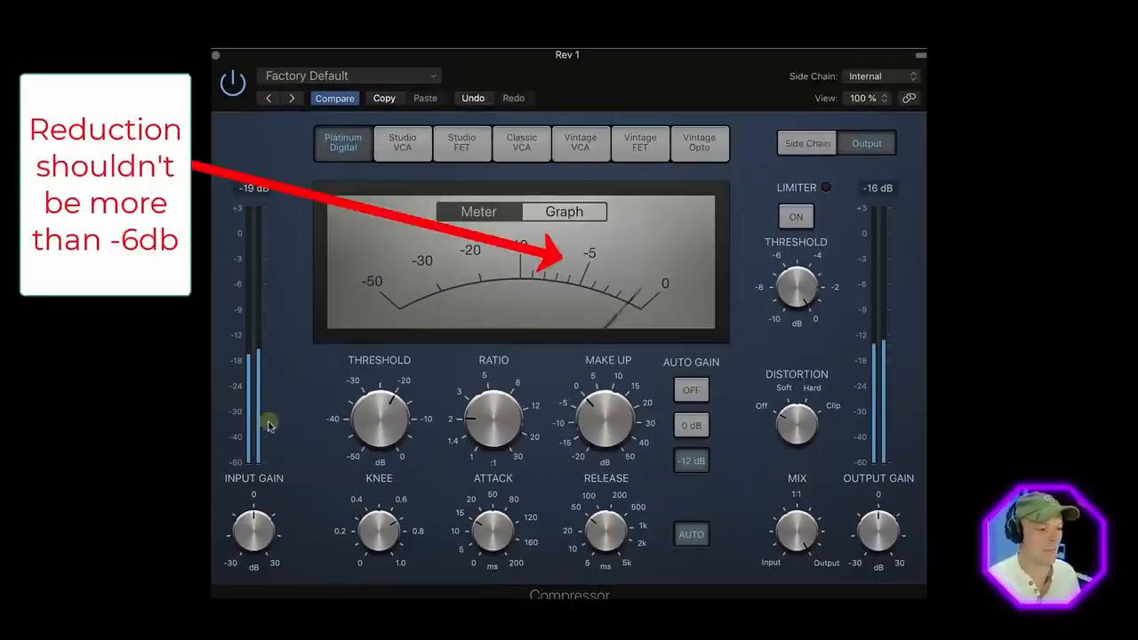
{"action": "left_click_drag", "start_coordinate": [376, 418], "coordinate": [376, 454]}
{"action": "left_click_drag", "start_coordinate": [485, 417], "coordinate": [495, 421]}
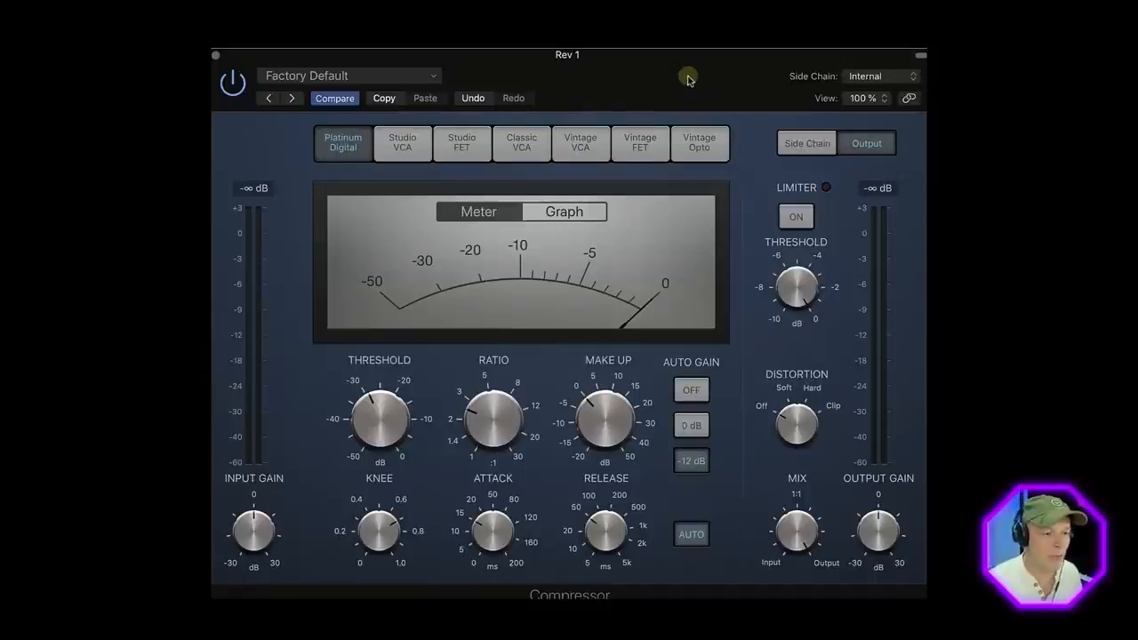
Set the Compressor's side chain source to the Guide Vox (Audio 1) track.
{"action": "left_click", "coordinate": [875, 77]}
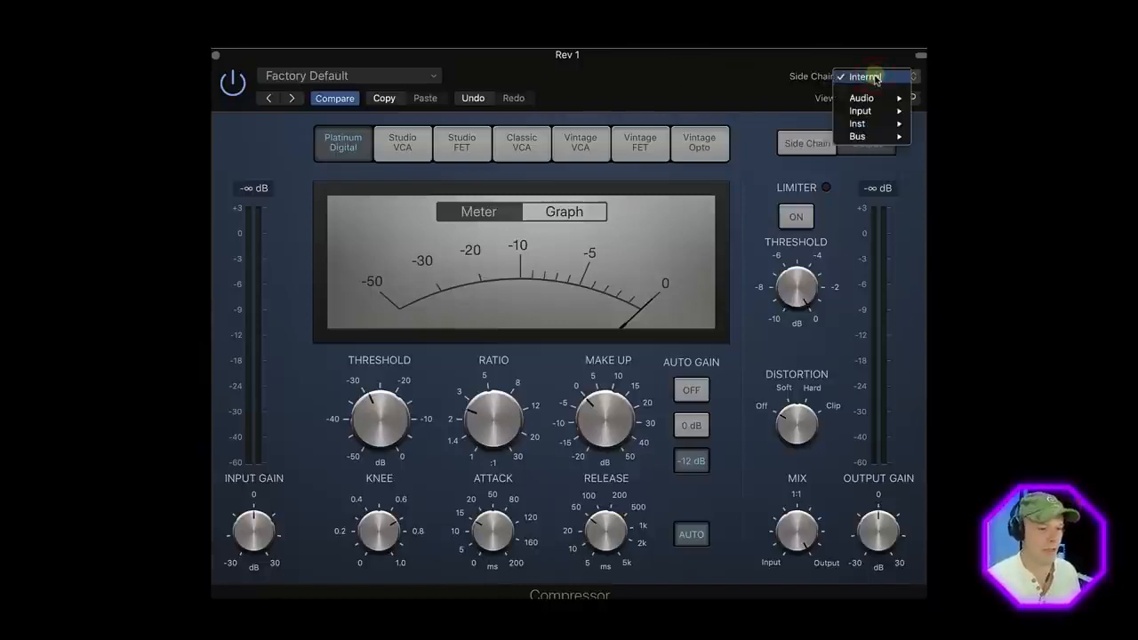
{"action": "left_click", "coordinate": [726, 77]}
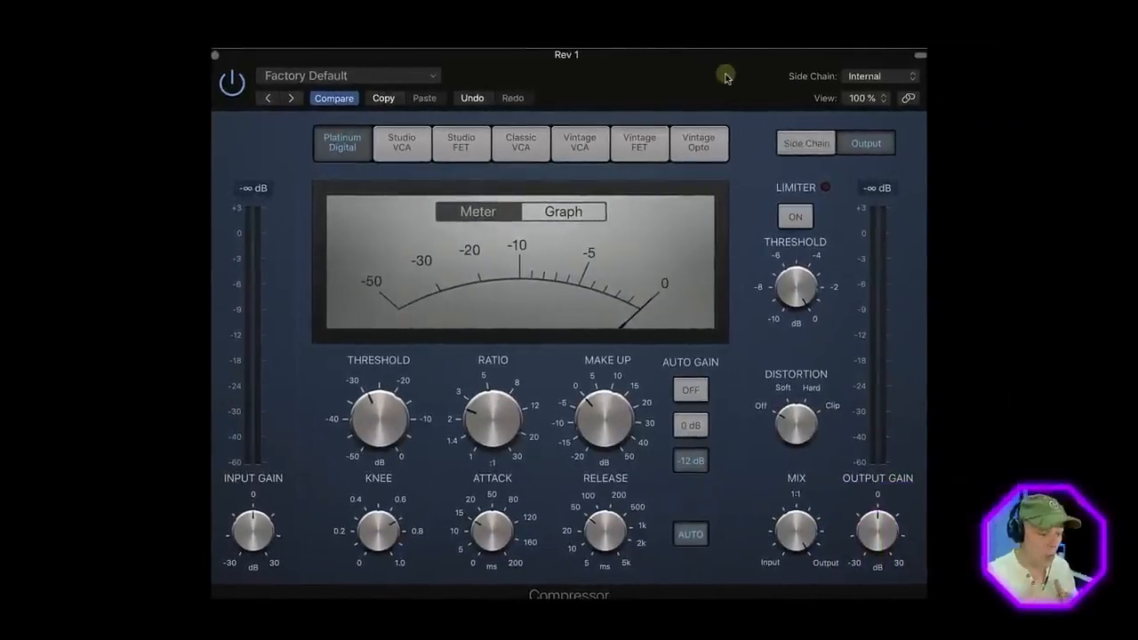
{"action": "left_click", "coordinate": [864, 76]}
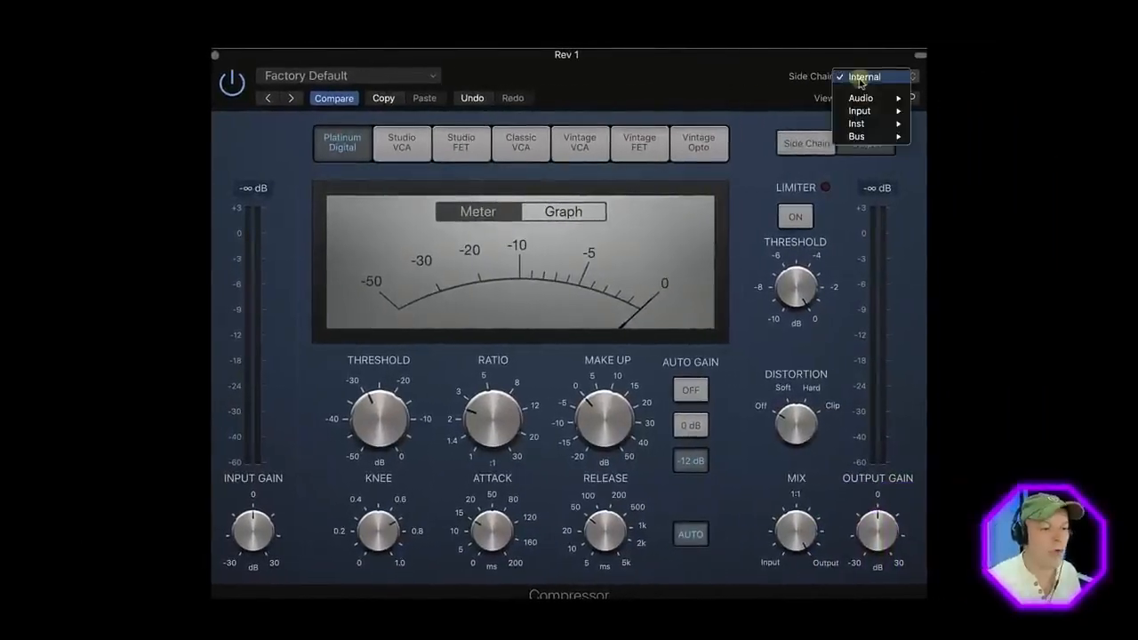
{"action": "left_click", "coordinate": [861, 78]}
{"action": "left_click", "coordinate": [858, 78]}
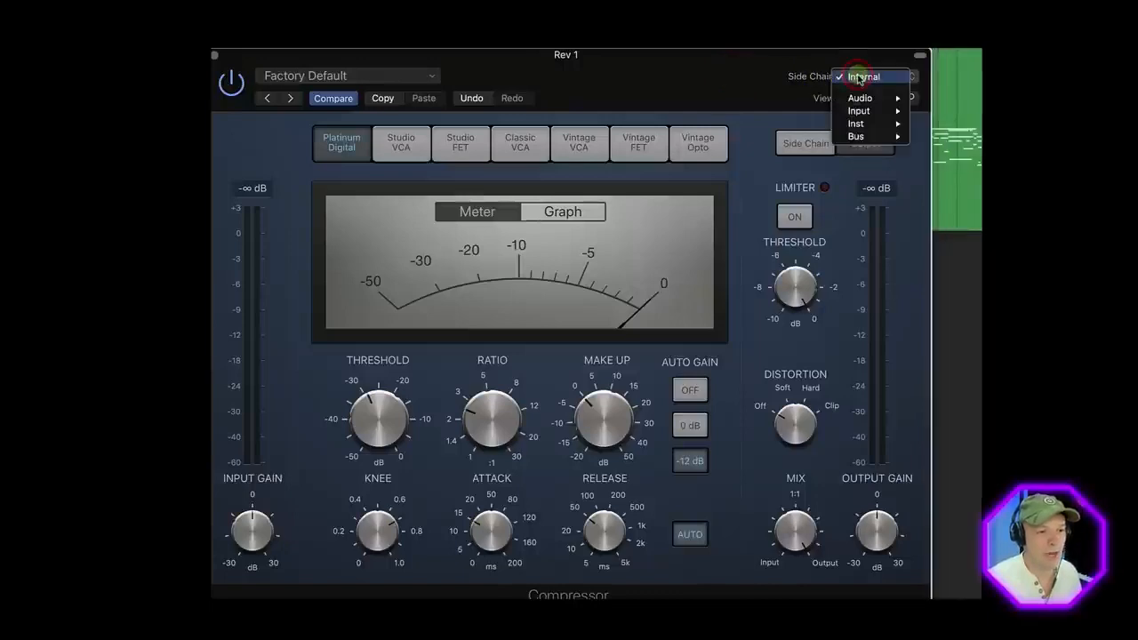
{"action": "mouse_move", "coordinate": [907, 98]}
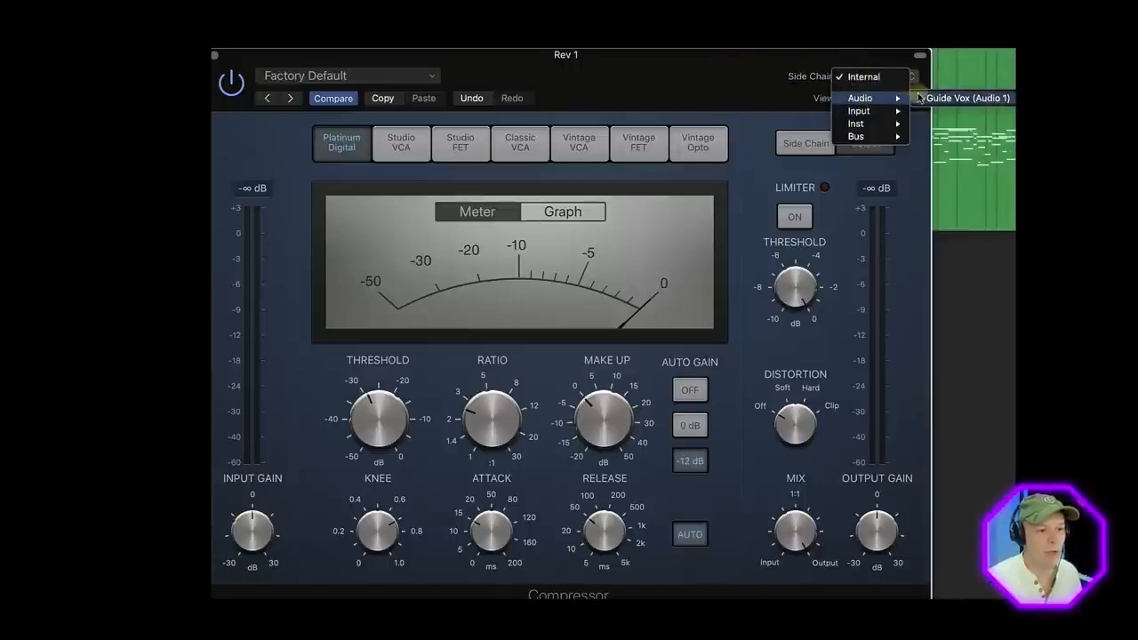
{"action": "left_click", "coordinate": [953, 99]}
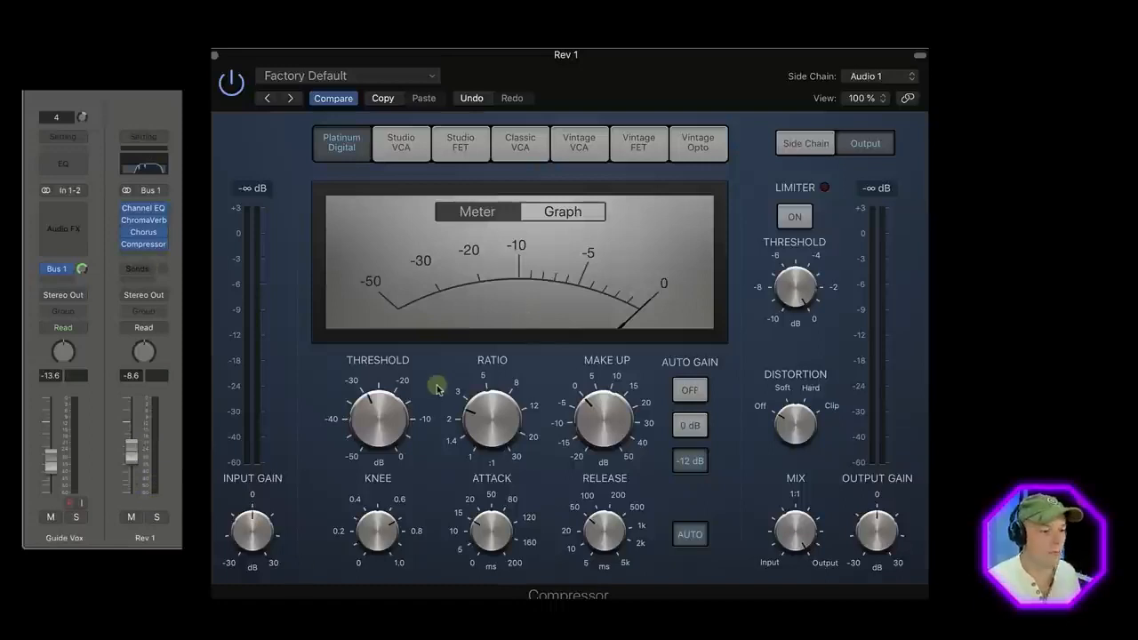
Raise the Compressor threshold during playback and lower the Rev 1 fader to -11.6 dB.
{"action": "key", "text": "space"}
{"action": "mouse_move", "coordinate": [418, 407]}
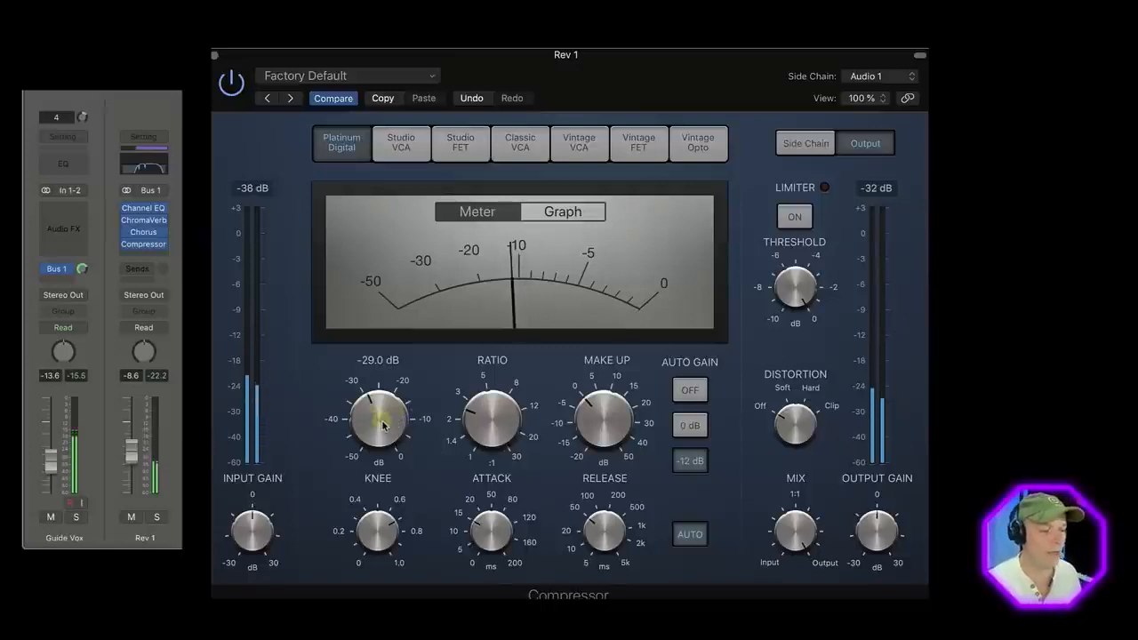
{"action": "left_click_drag", "start_coordinate": [383, 425], "coordinate": [385, 388]}
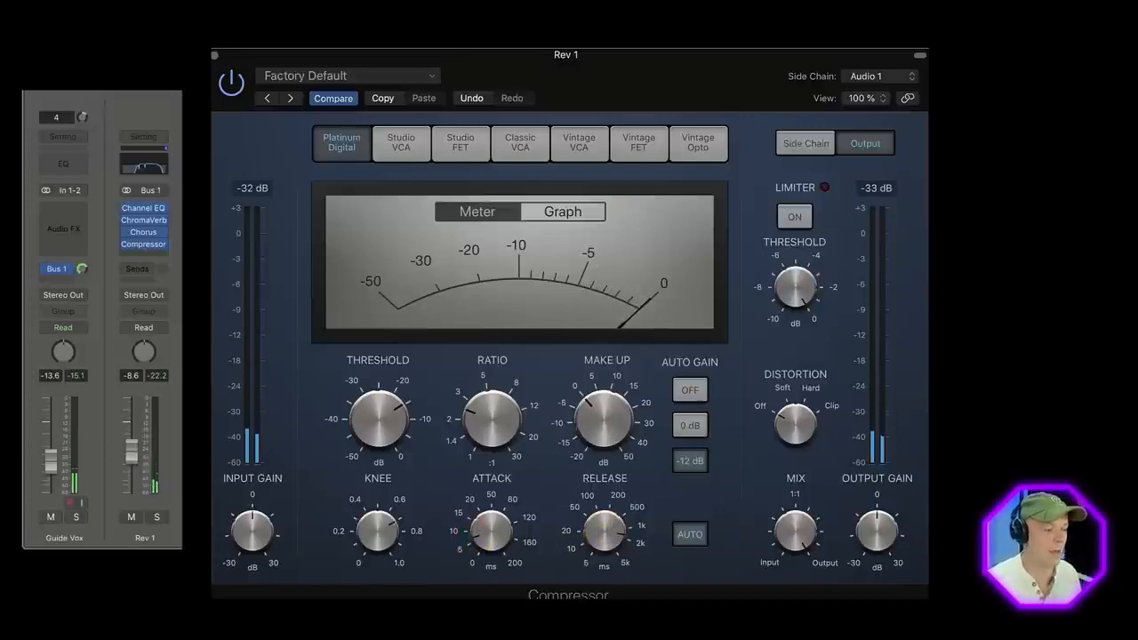
{"action": "left_click", "coordinate": [130, 455]}
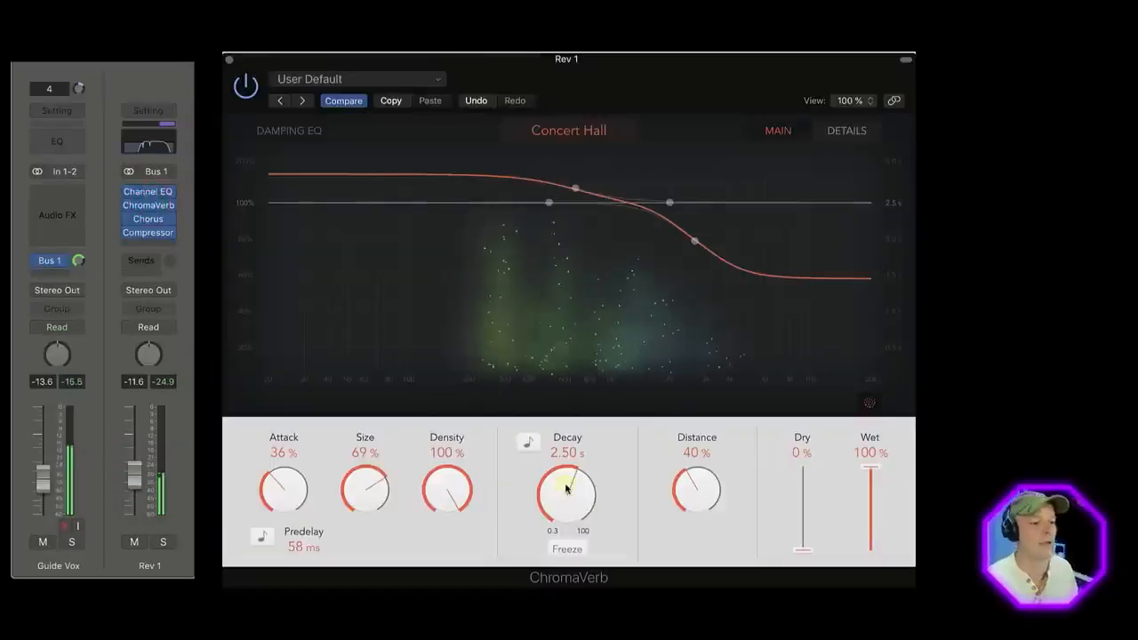
Fine-tune the ChromaVerb decay time and close the Compressor window.
{"action": "left_click_drag", "start_coordinate": [551, 483], "coordinate": [567, 485]}
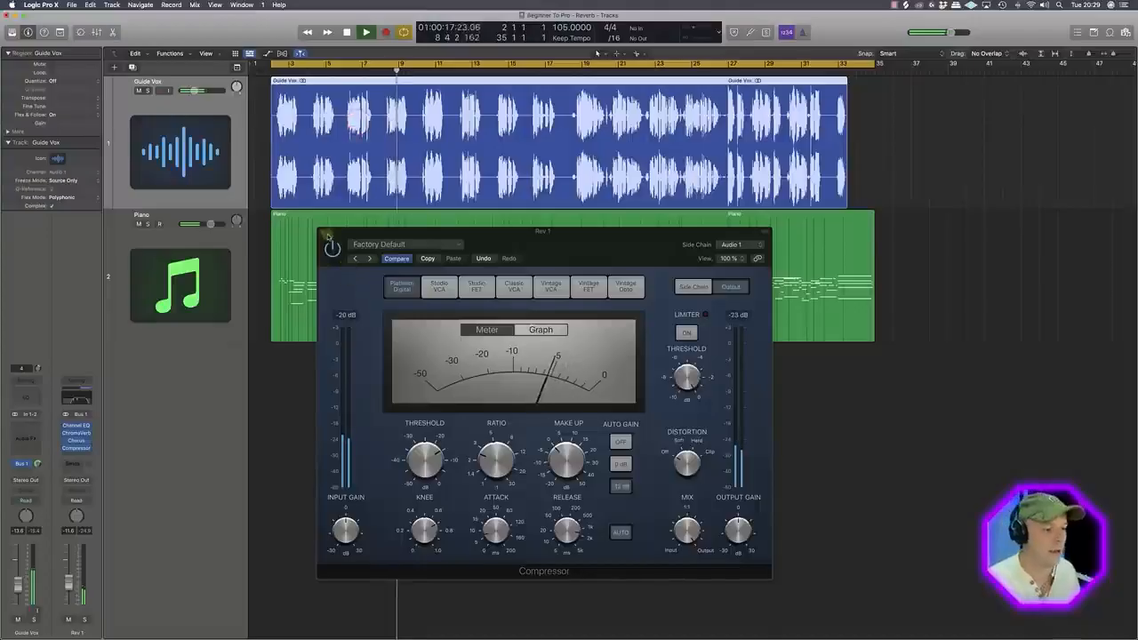
{"action": "left_click", "coordinate": [326, 235]}
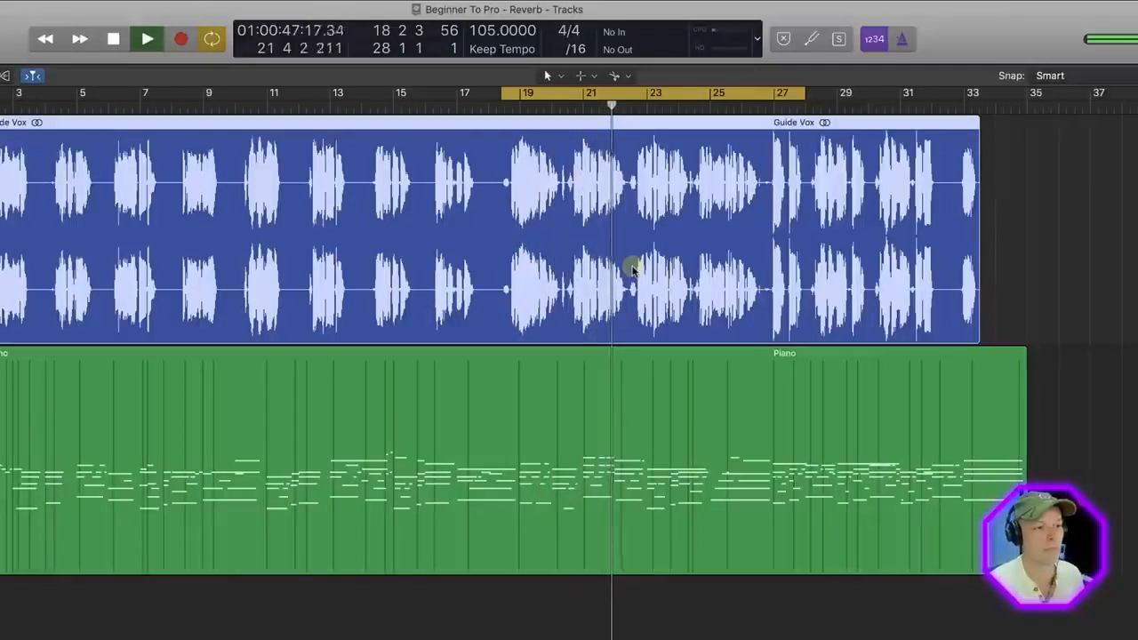
Stop playback and create an arrangement track for the Rev 1 aux channel from the mixer.
{"action": "key", "text": "space"}
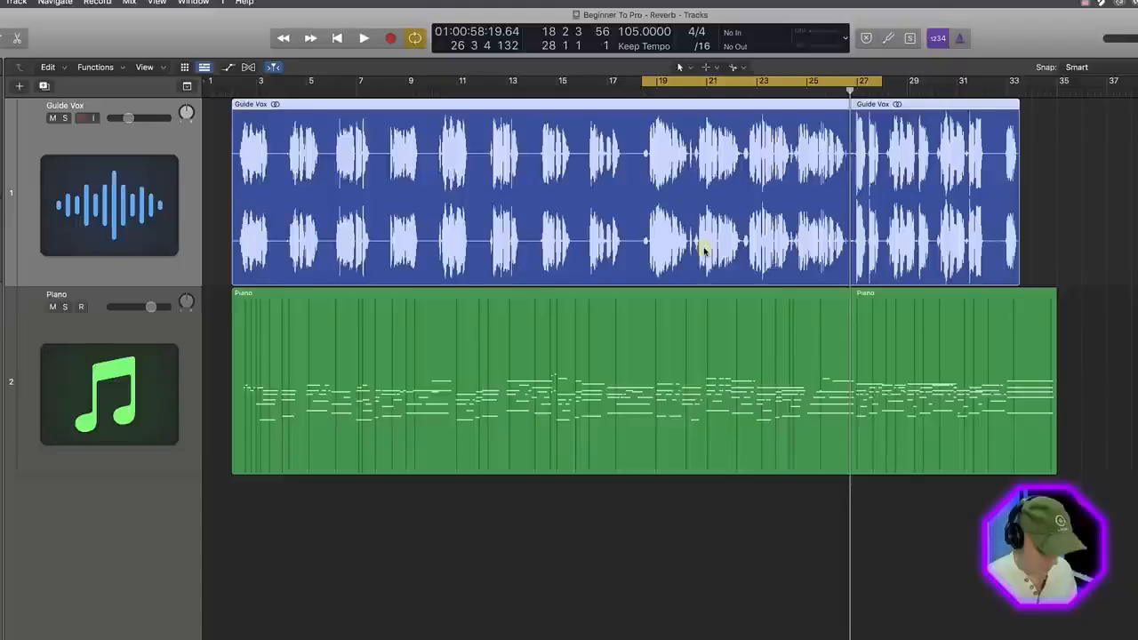
{"action": "key", "text": "x"}
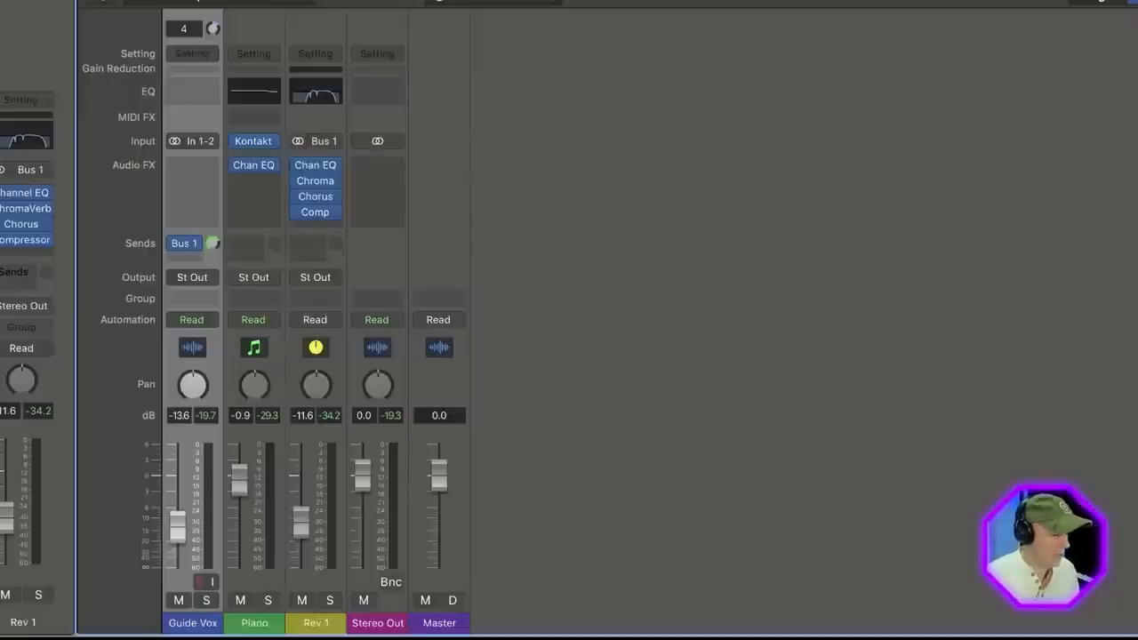
{"action": "left_click", "coordinate": [316, 627]}
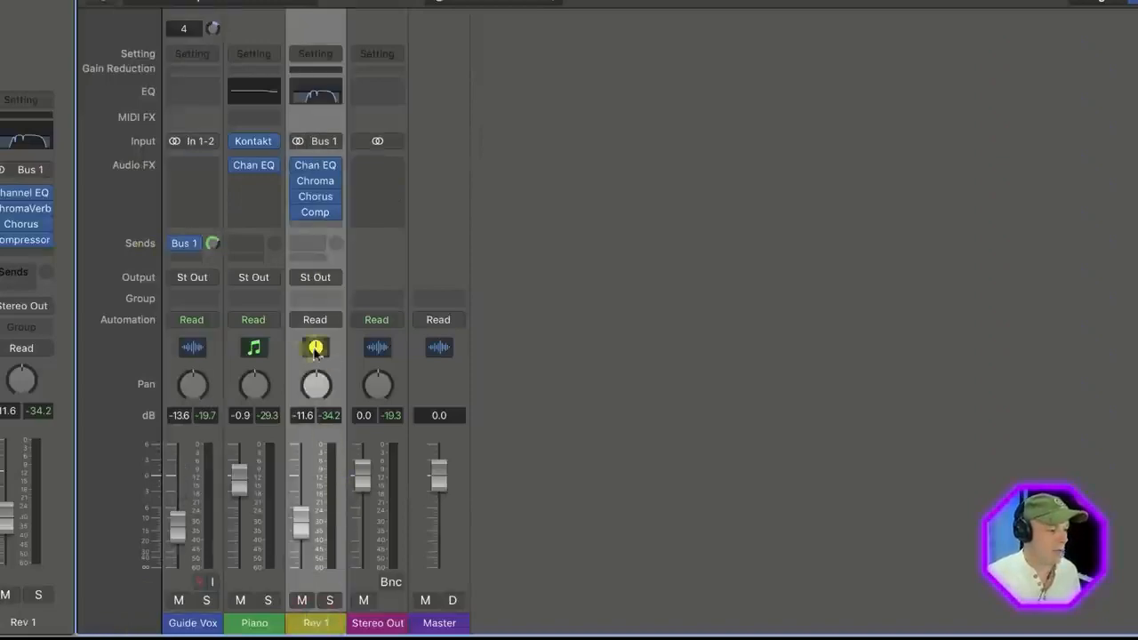
{"action": "left_click", "coordinate": [299, 323]}
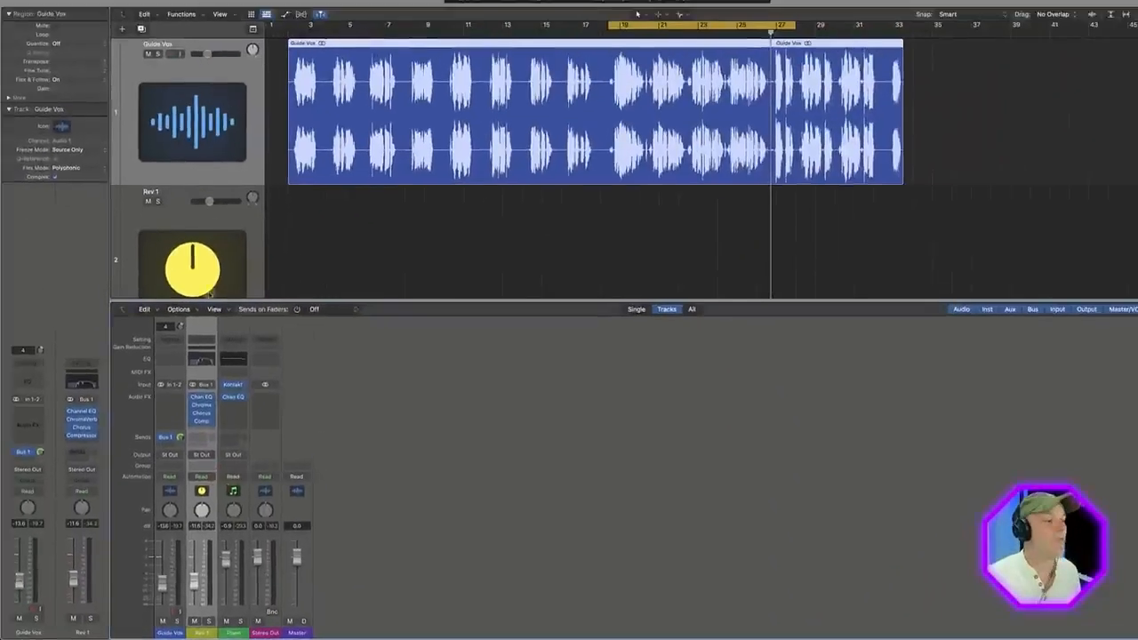
Show Rev 1's volume automation and lower it to -15.2 dB from about bar 18 to bar 34.
{"action": "left_click", "coordinate": [182, 169]}
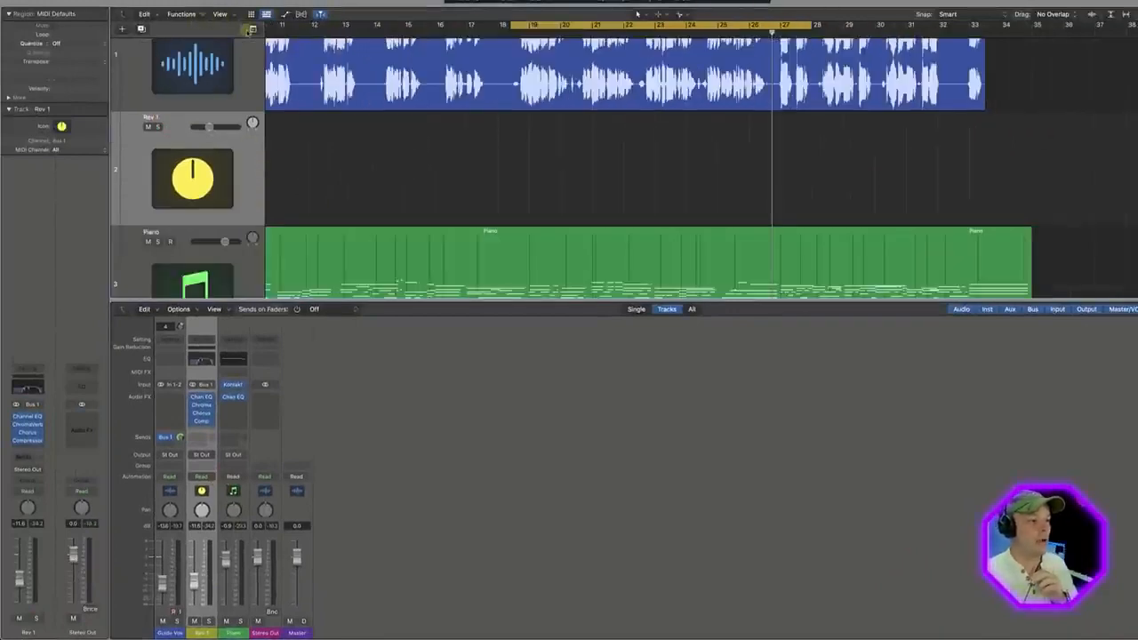
{"action": "key", "text": "a"}
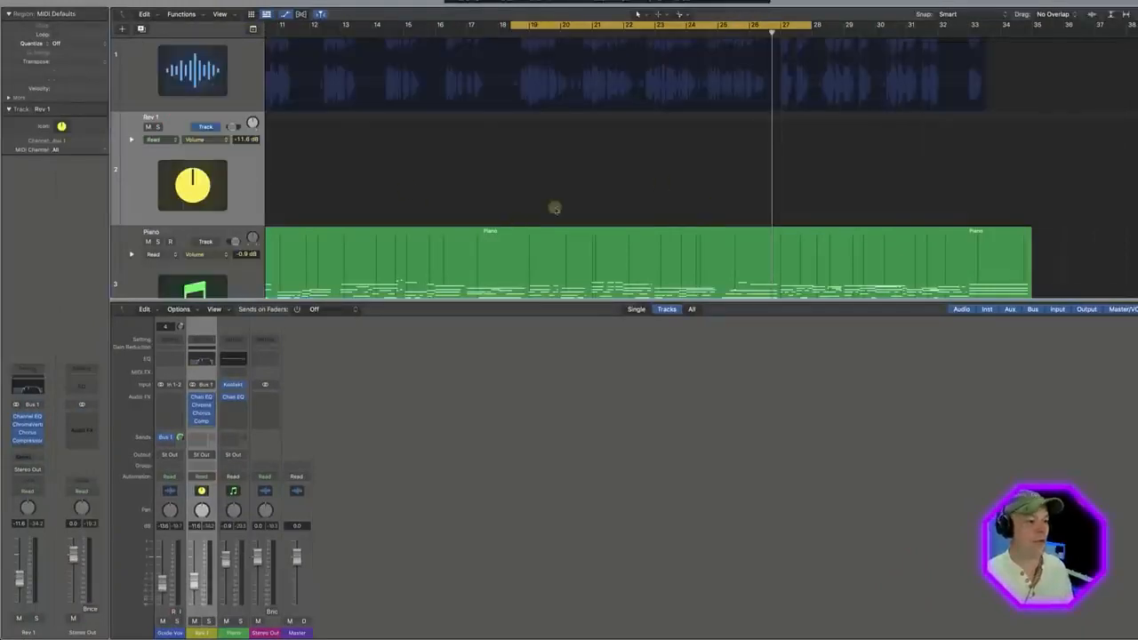
{"action": "left_click", "coordinate": [577, 183]}
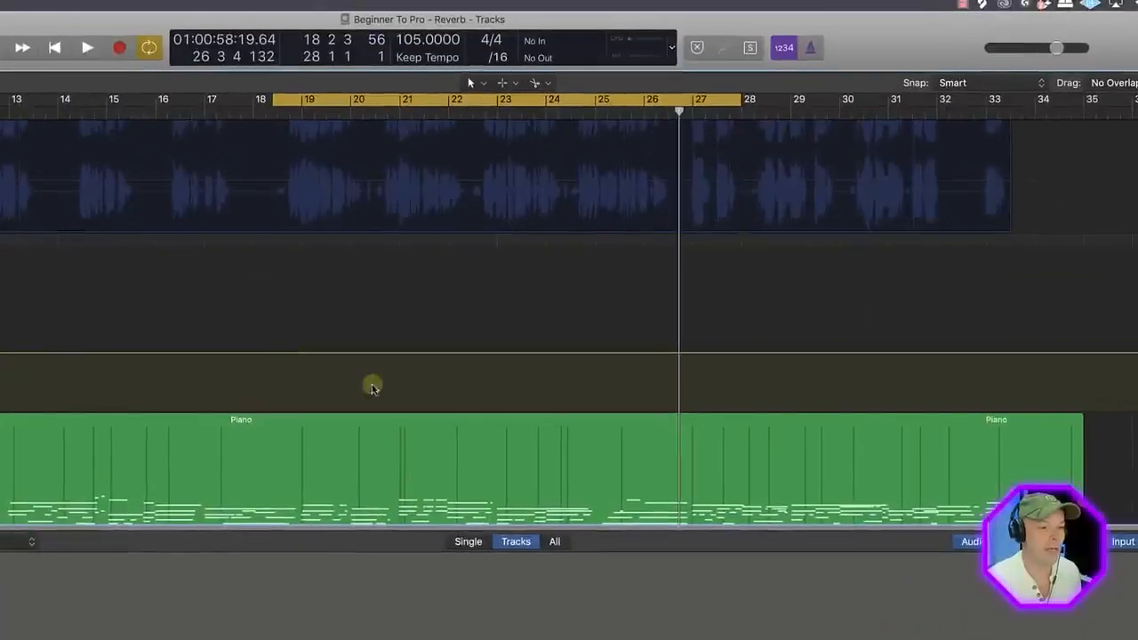
{"action": "left_click_drag", "start_coordinate": [278, 382], "coordinate": [1035, 376]}
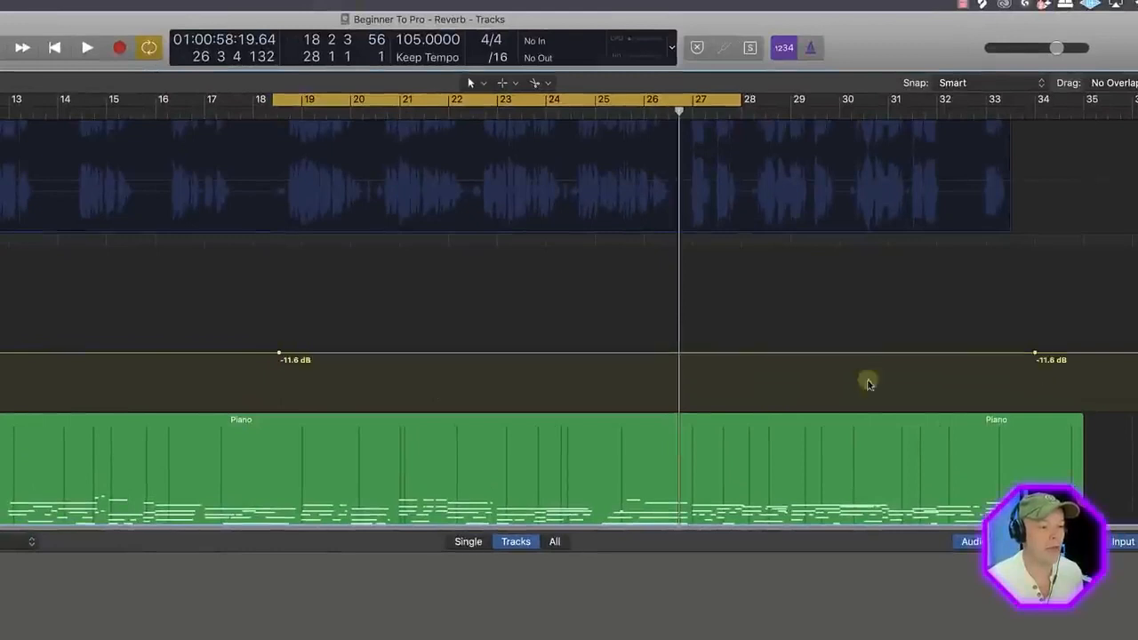
{"action": "left_click_drag", "start_coordinate": [581, 353], "coordinate": [579, 364]}
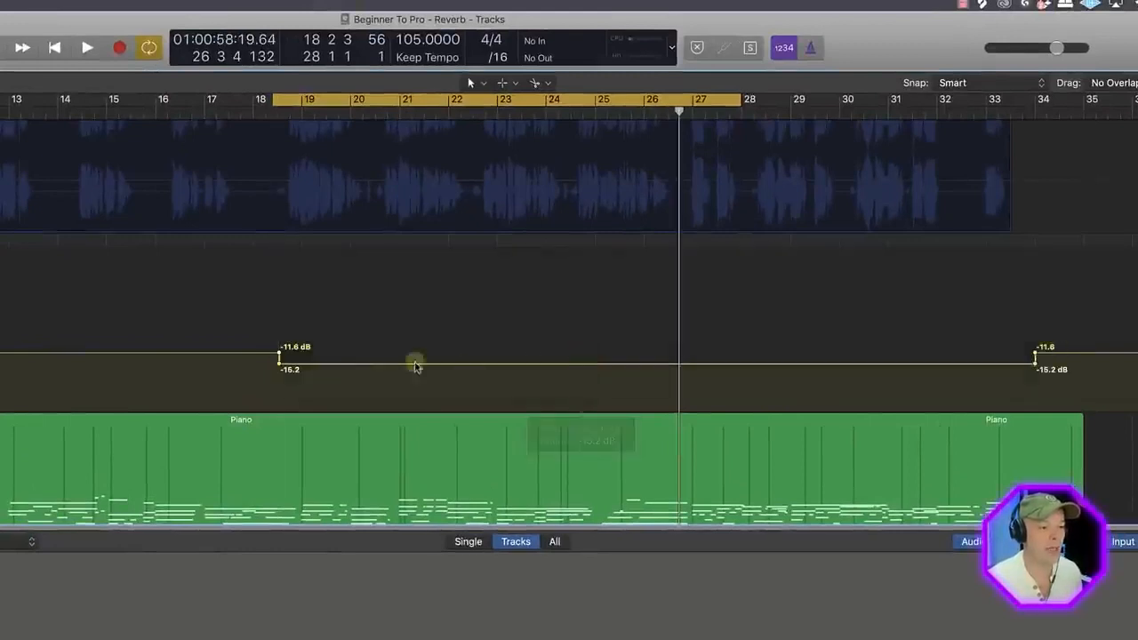
Add automation points in the vocal gap near bar 20 on Rev 1 and raise the volume between them to -12.1 dB.
{"action": "left_click", "coordinate": [382, 364]}
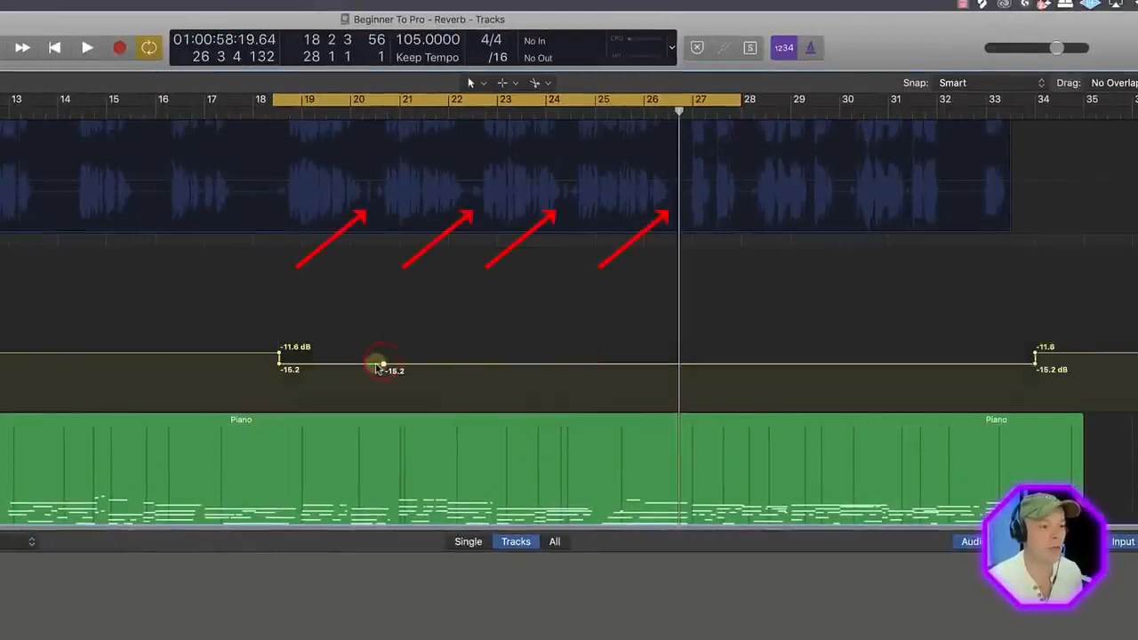
{"action": "left_click", "coordinate": [373, 365]}
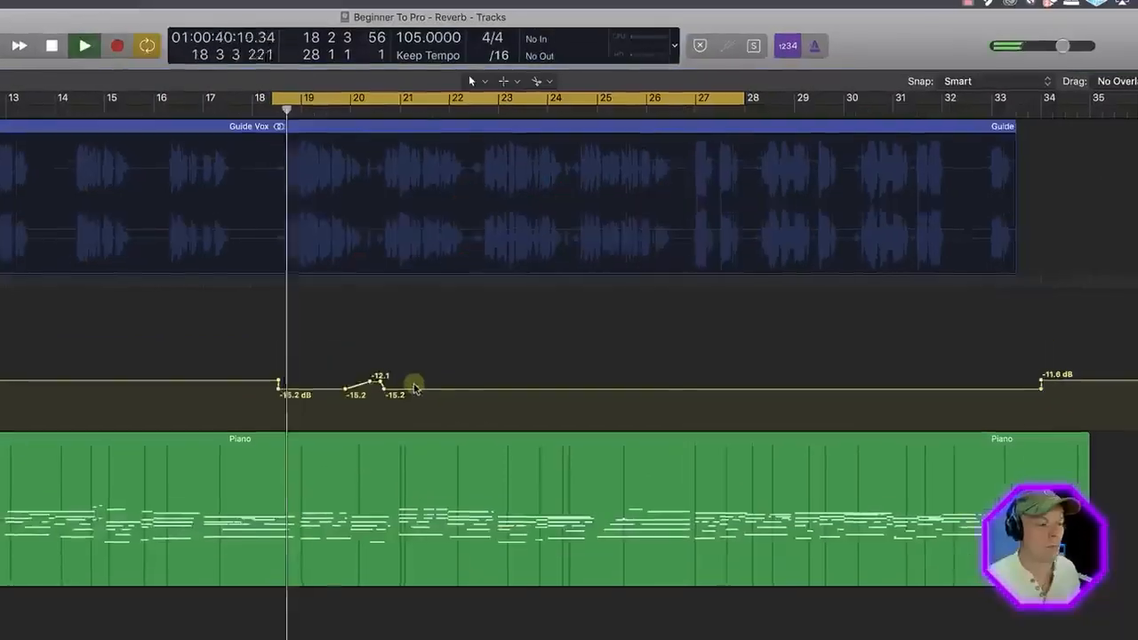
{"action": "left_click_drag", "start_coordinate": [380, 361], "coordinate": [379, 348]}
Audition the section while raising the Rev 1 volume bump near bar 20 to -8.2 dB and shifting its peak slightly later.
{"action": "left_click", "coordinate": [388, 485]}
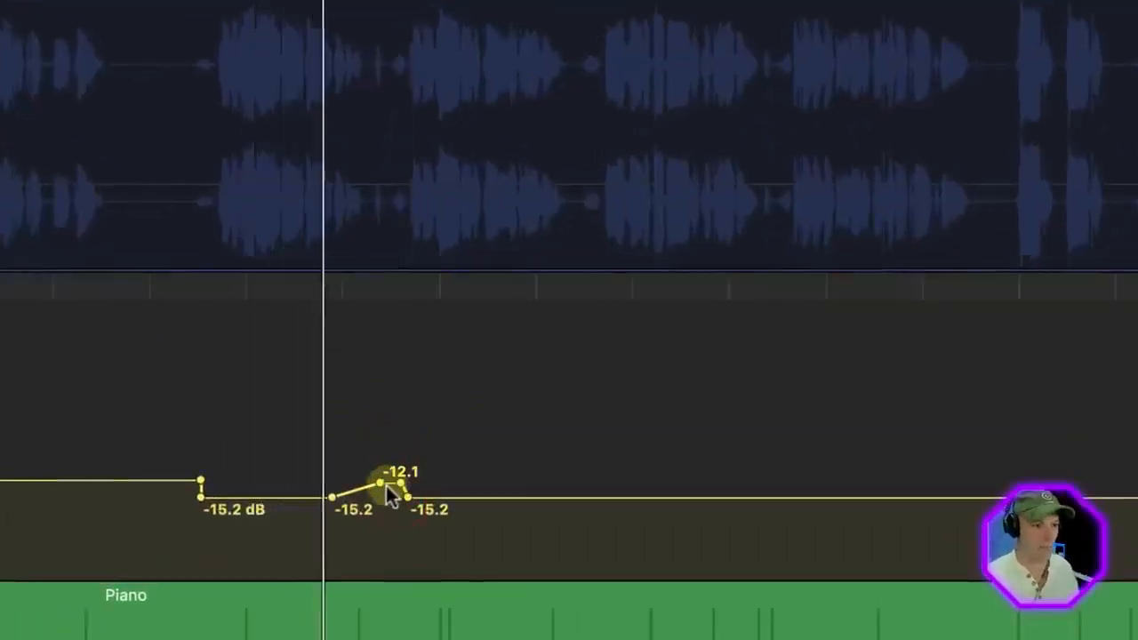
{"action": "left_click_drag", "start_coordinate": [389, 486], "coordinate": [394, 470]}
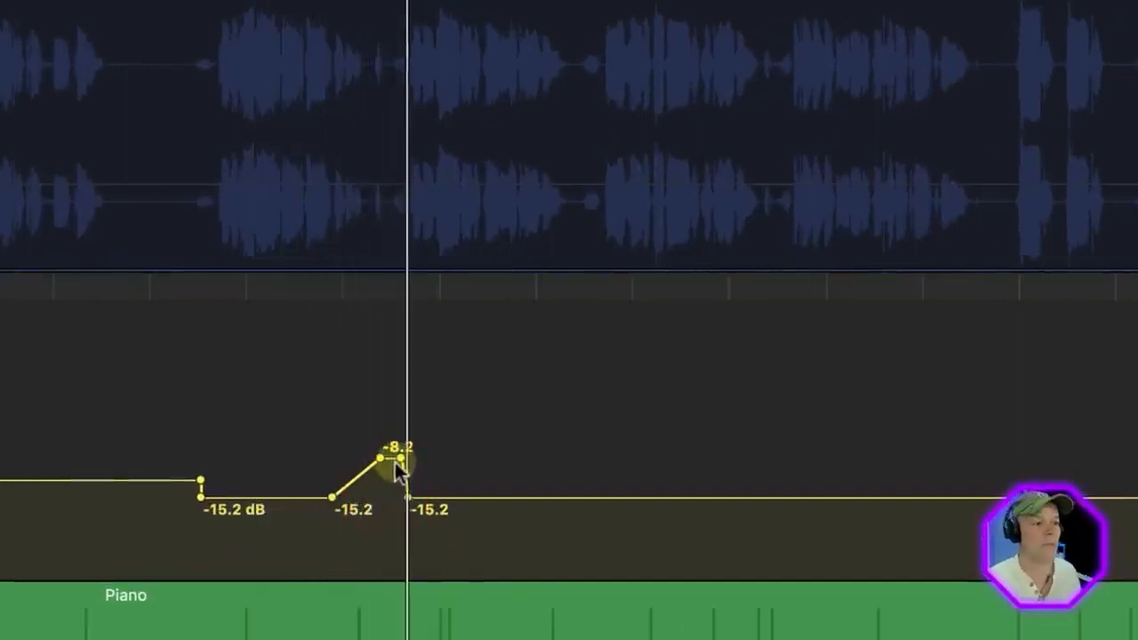
{"action": "key", "text": "space"}
{"action": "left_click_drag", "start_coordinate": [391, 461], "coordinate": [394, 460]}
{"action": "key", "text": "space"}
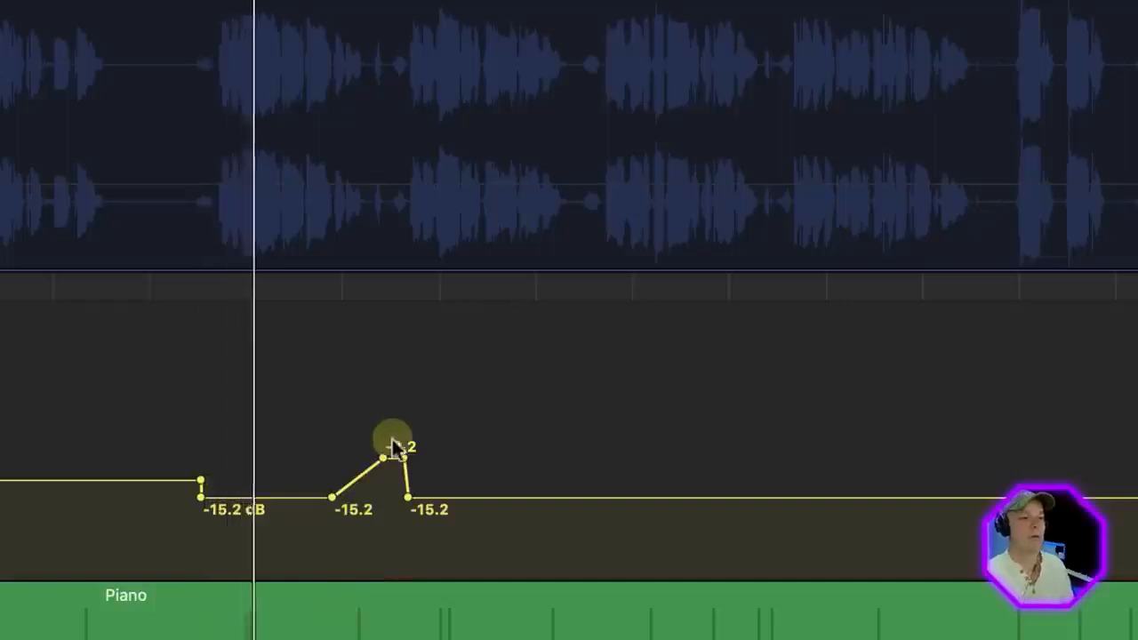
Reshape the Rev 1 volume bump before bar 27 by moving its peak later so the rise is longer.
{"action": "key", "text": "super+Right"}
{"action": "key", "text": "super+Right"}
{"action": "key", "text": "super+Right"}
{"action": "left_click_drag", "start_coordinate": [524, 460], "coordinate": [498, 464]}
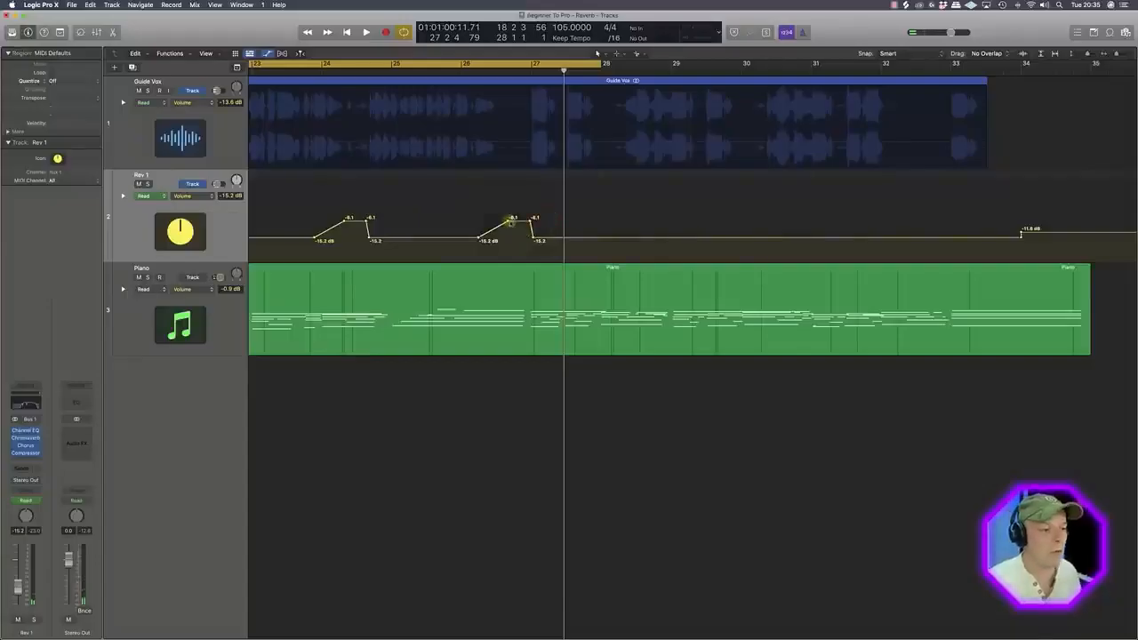
{"action": "left_click_drag", "start_coordinate": [509, 222], "coordinate": [545, 221]}
Move the peak and tail points of the Rev 1 volume bumps near bars 20 and 22 slightly later.
{"action": "scroll", "coordinate": [490, 236], "scroll_direction": "left", "scroll_amount": 5}
{"action": "scroll", "coordinate": [489, 236], "scroll_direction": "left", "scroll_amount": 4}
{"action": "key", "text": "space"}
{"action": "left_click_drag", "start_coordinate": [561, 220], "coordinate": [565, 221]}
{"action": "left_click_drag", "start_coordinate": [563, 237], "coordinate": [578, 237]}
{"action": "left_click_drag", "start_coordinate": [679, 220], "coordinate": [693, 221]}
{"action": "left_click_drag", "start_coordinate": [704, 237], "coordinate": [715, 237]}
Audition the section and lower the trailing peak points of the first two Rev 1 volume bumps slightly.
{"action": "key", "text": "space"}
{"action": "key", "text": "space"}
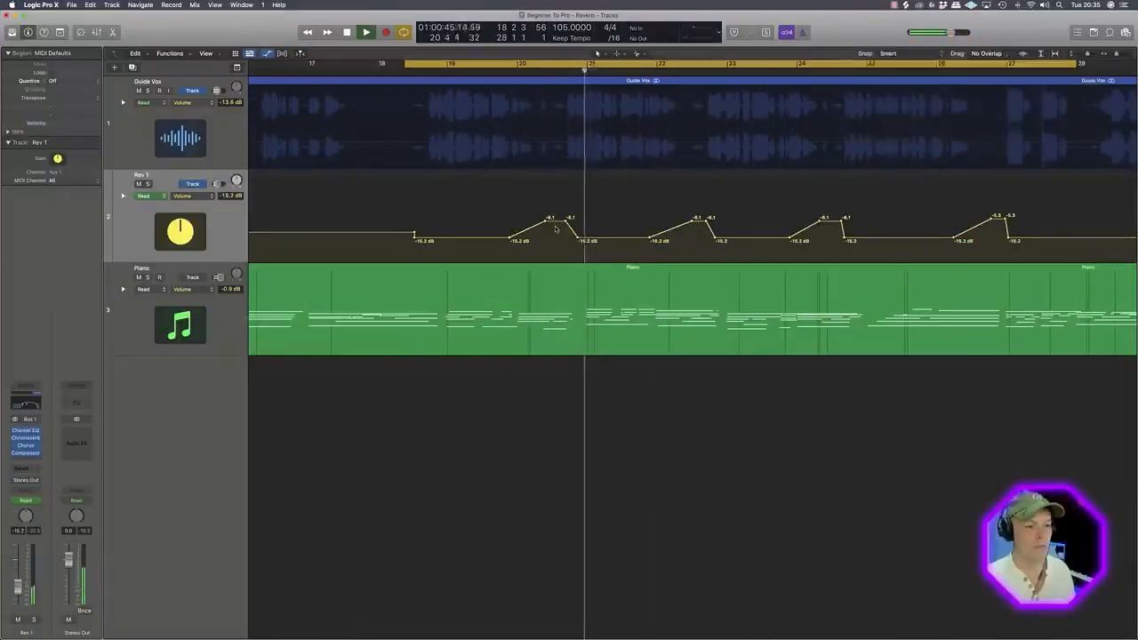
{"action": "left_click_drag", "start_coordinate": [565, 221], "coordinate": [566, 225]}
{"action": "left_click_drag", "start_coordinate": [707, 220], "coordinate": [707, 225]}
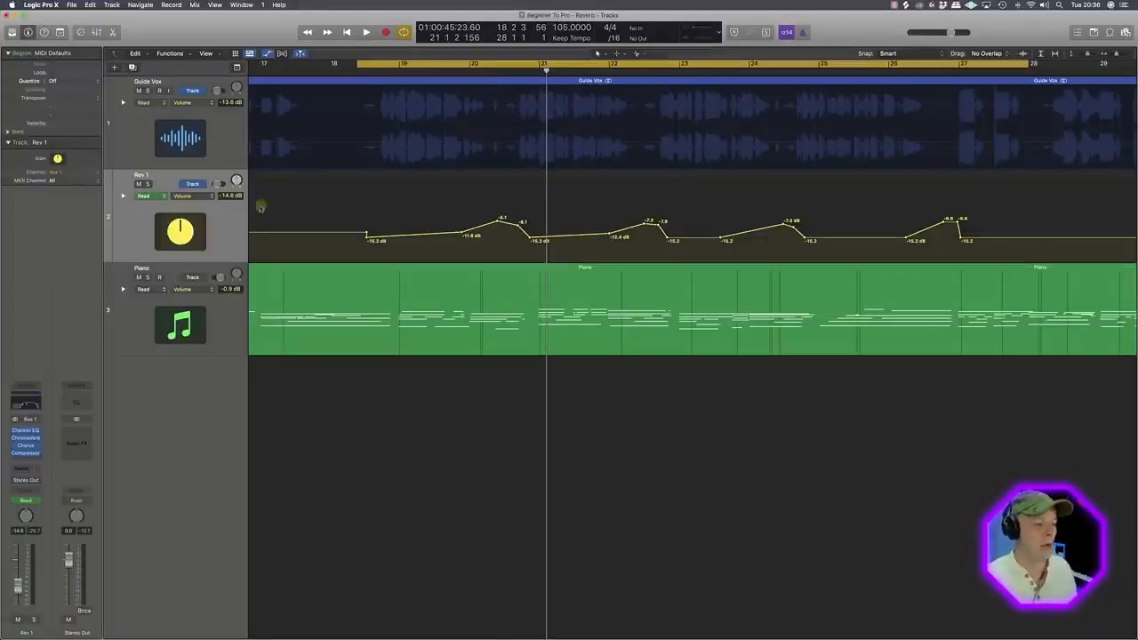
Select the Guide Vox track and set its automation mode to Latch.
{"action": "left_click", "coordinate": [184, 82]}
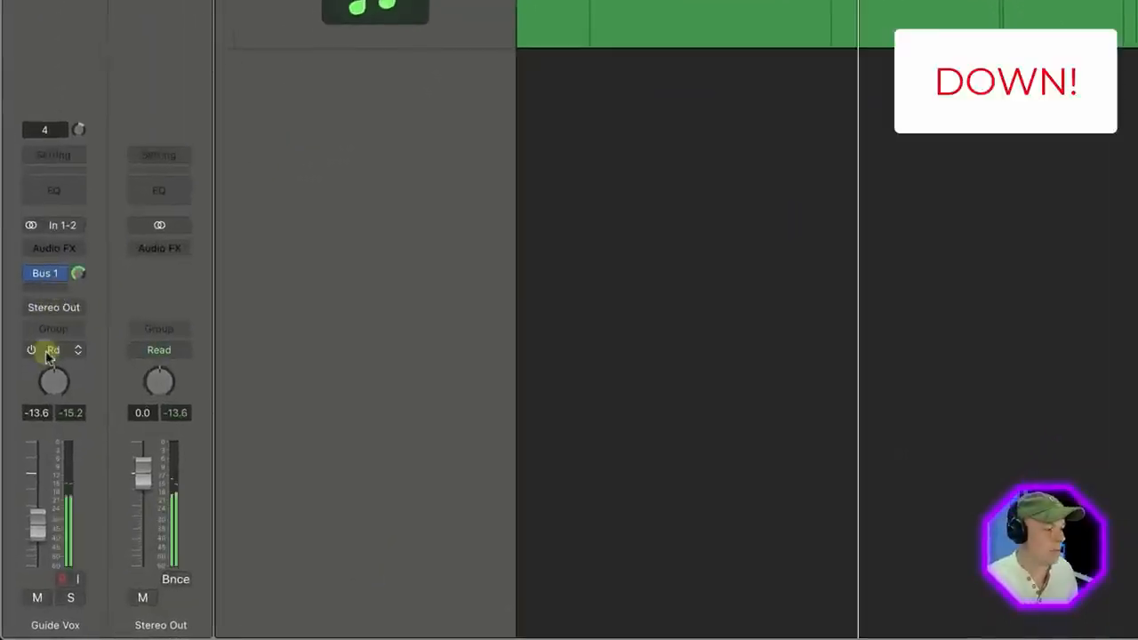
{"action": "left_click", "coordinate": [27, 501]}
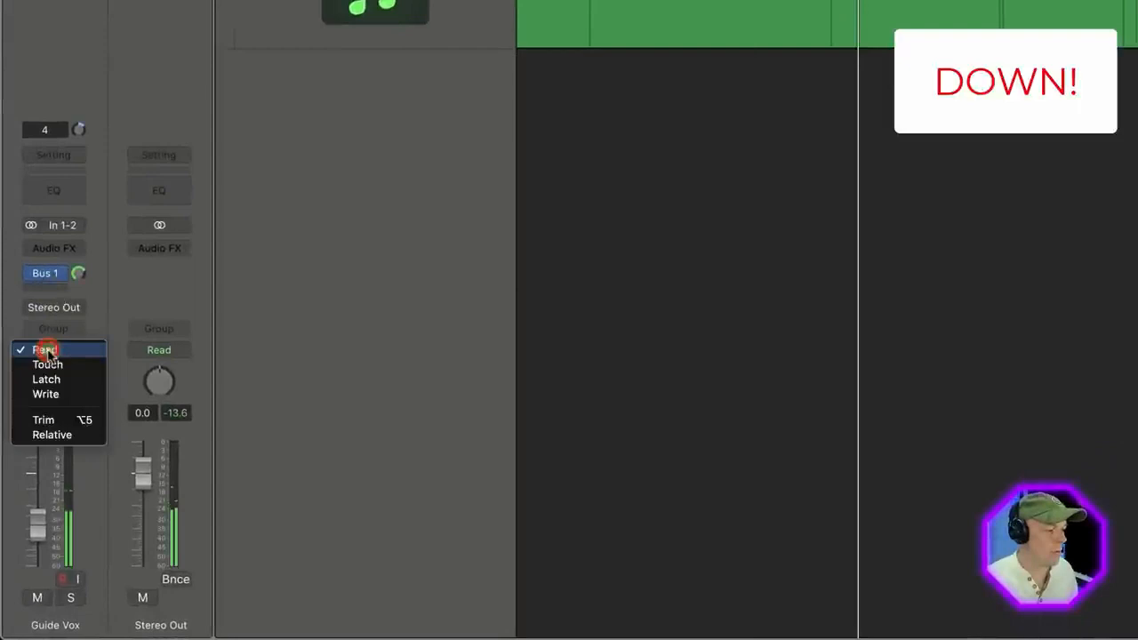
{"action": "left_click", "coordinate": [89, 321]}
{"action": "left_click", "coordinate": [31, 349]}
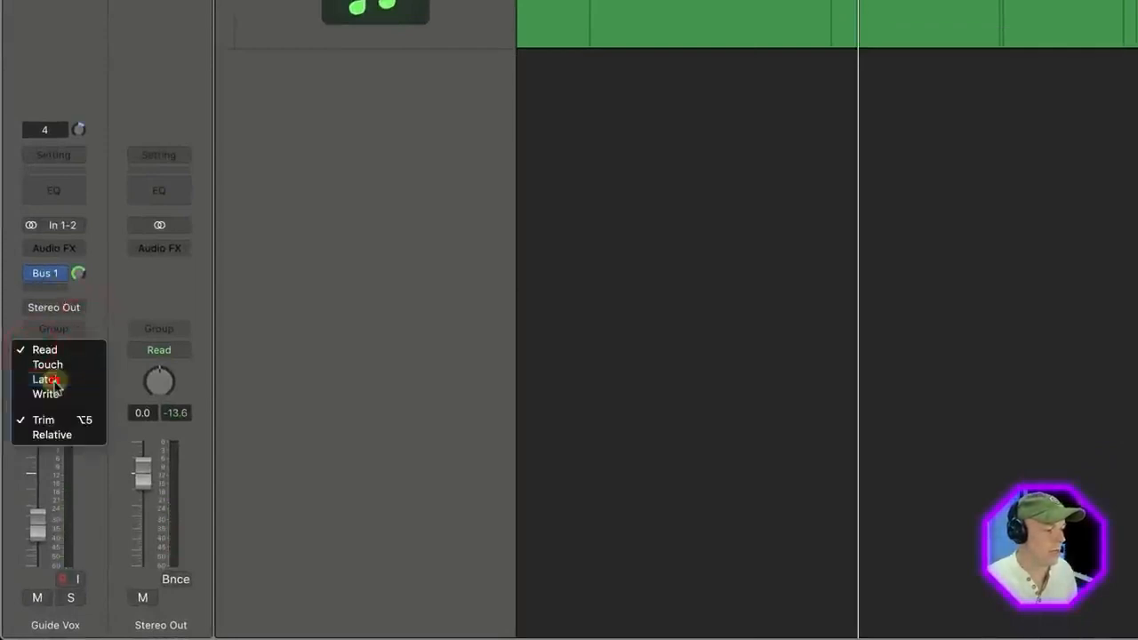
{"action": "left_click", "coordinate": [49, 376]}
{"action": "left_click", "coordinate": [53, 350]}
{"action": "left_click", "coordinate": [53, 385]}
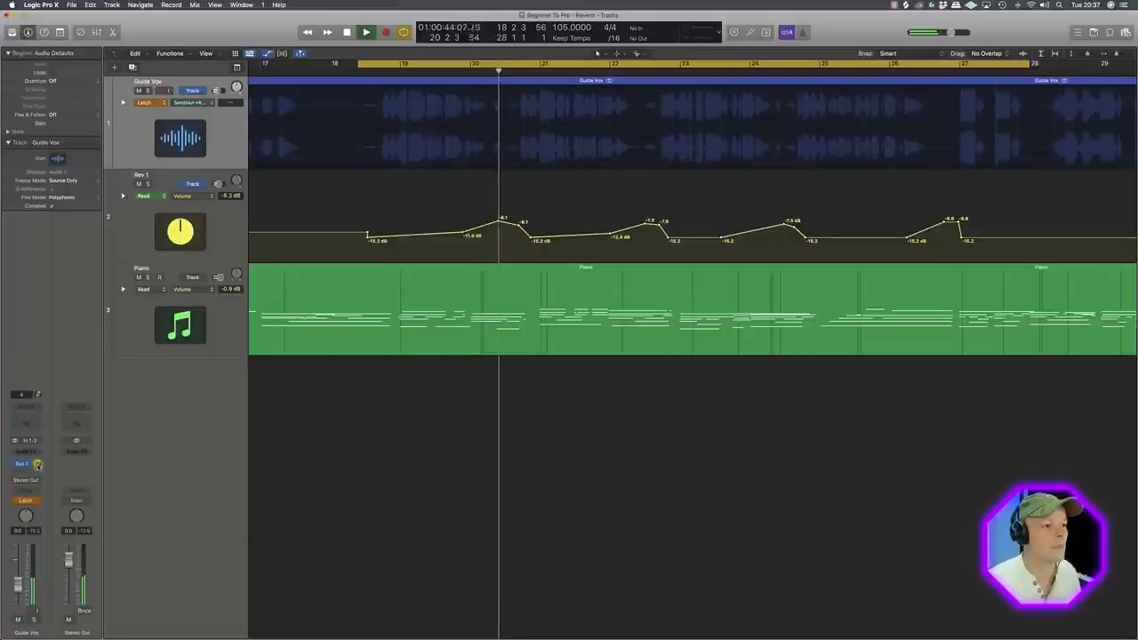
Create Bus 1 send automation on Guide Vox and dip it to about -10.5 dB at the breath near bar 20.
{"action": "left_click", "coordinate": [79, 273]}
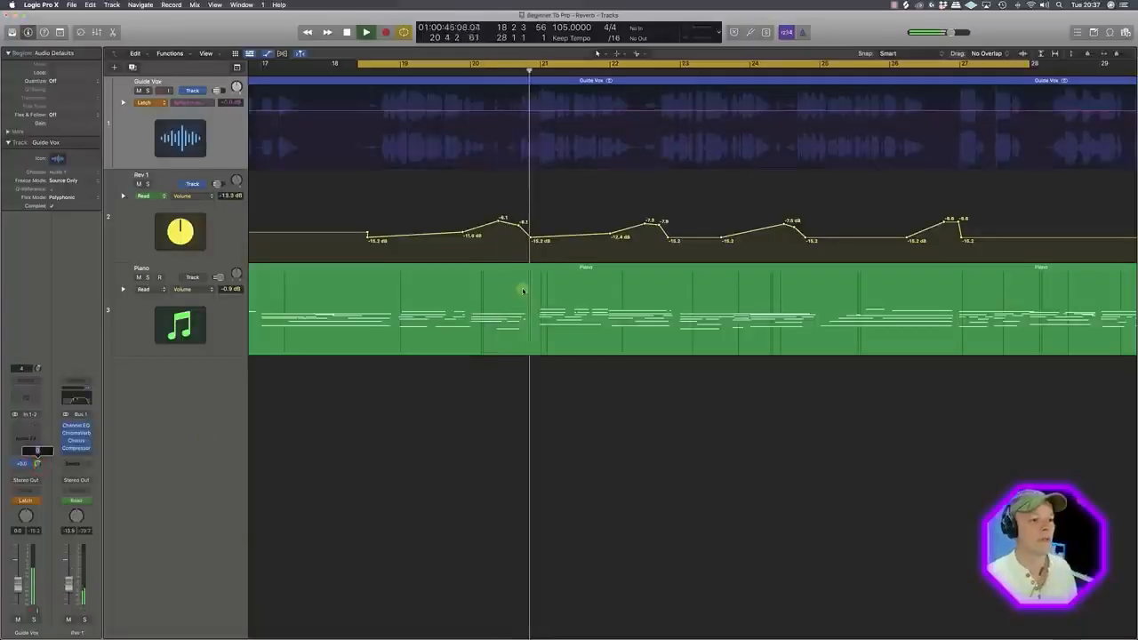
{"action": "left_click", "coordinate": [493, 108]}
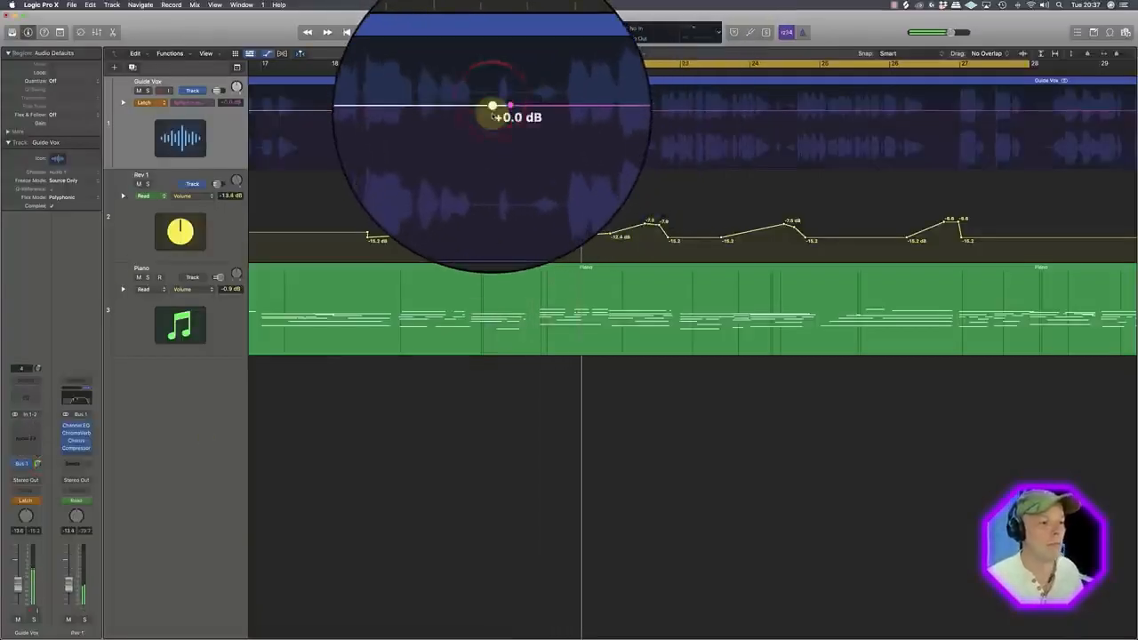
{"action": "left_click", "coordinate": [495, 106]}
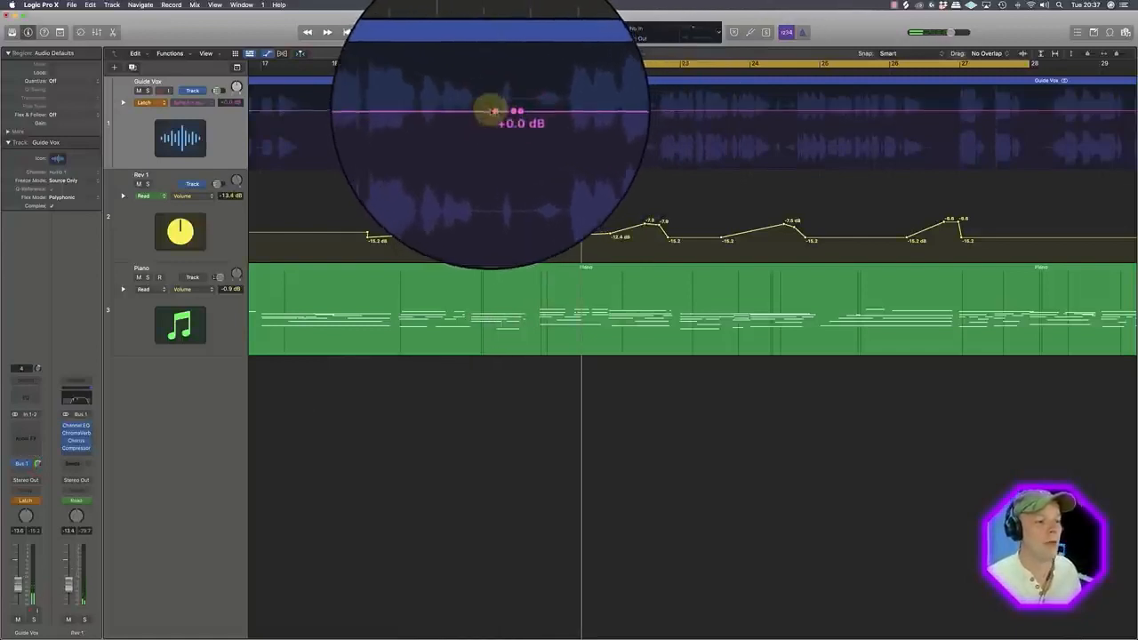
{"action": "left_click", "coordinate": [480, 102]}
{"action": "left_click_drag", "start_coordinate": [494, 107], "coordinate": [494, 146]}
Split the Guide Vox region on both sides of the breath near bar 4 beat 2, with the first cut at 4 1 4 188.
{"action": "key", "text": "super+Right"}
{"action": "key", "text": "super+Right"}
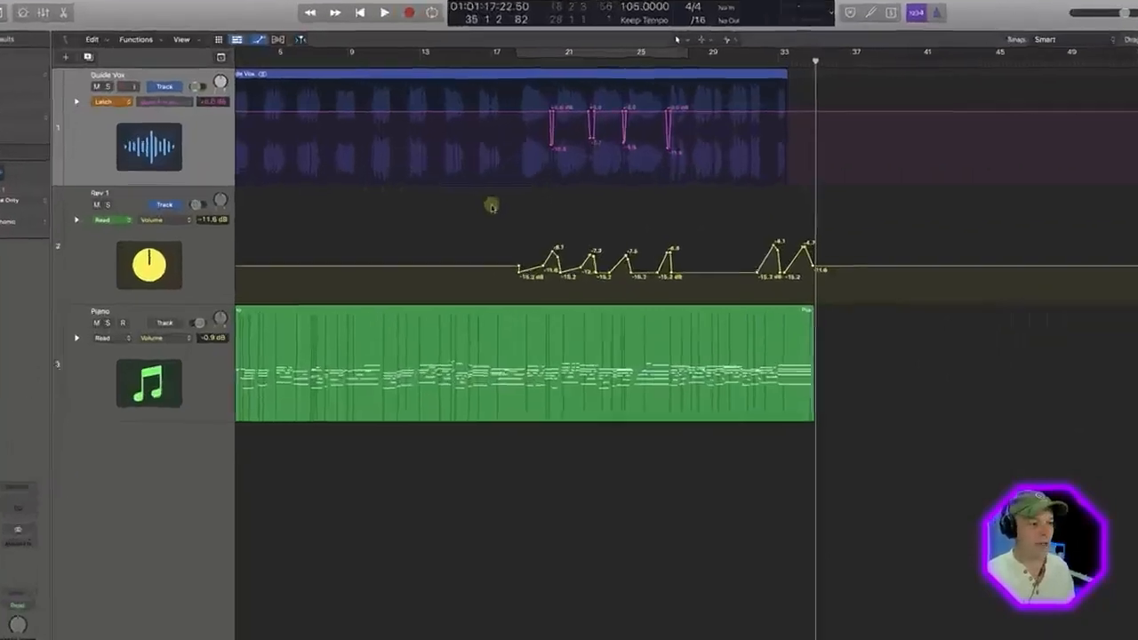
{"action": "key", "text": "super+Left"}
{"action": "key", "text": "super+Left"}
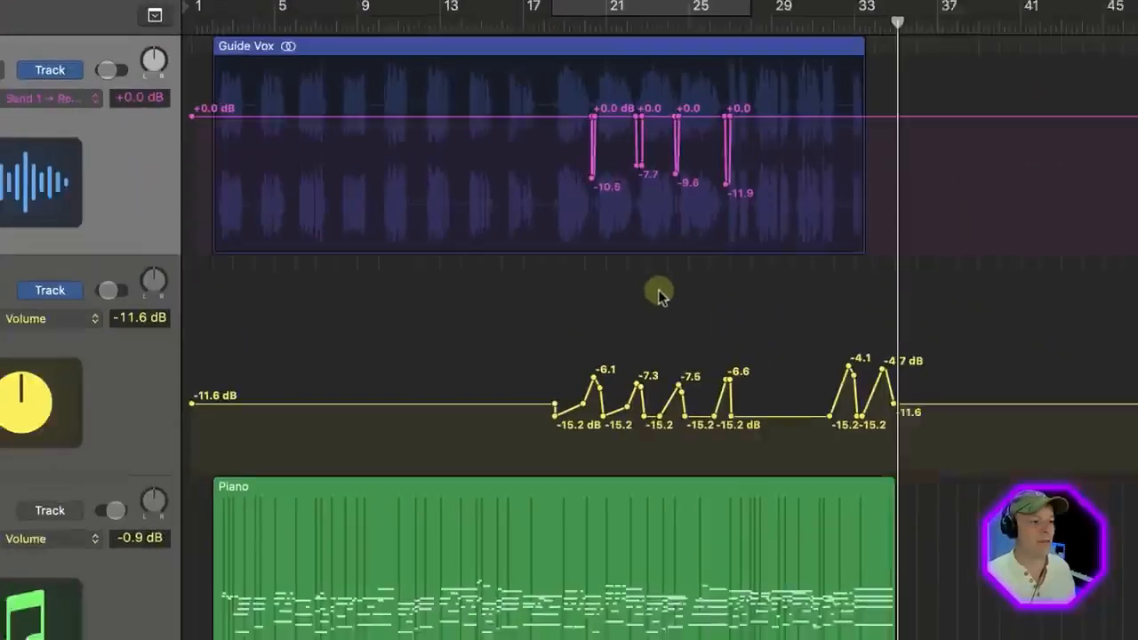
{"action": "left_click", "coordinate": [276, 45]}
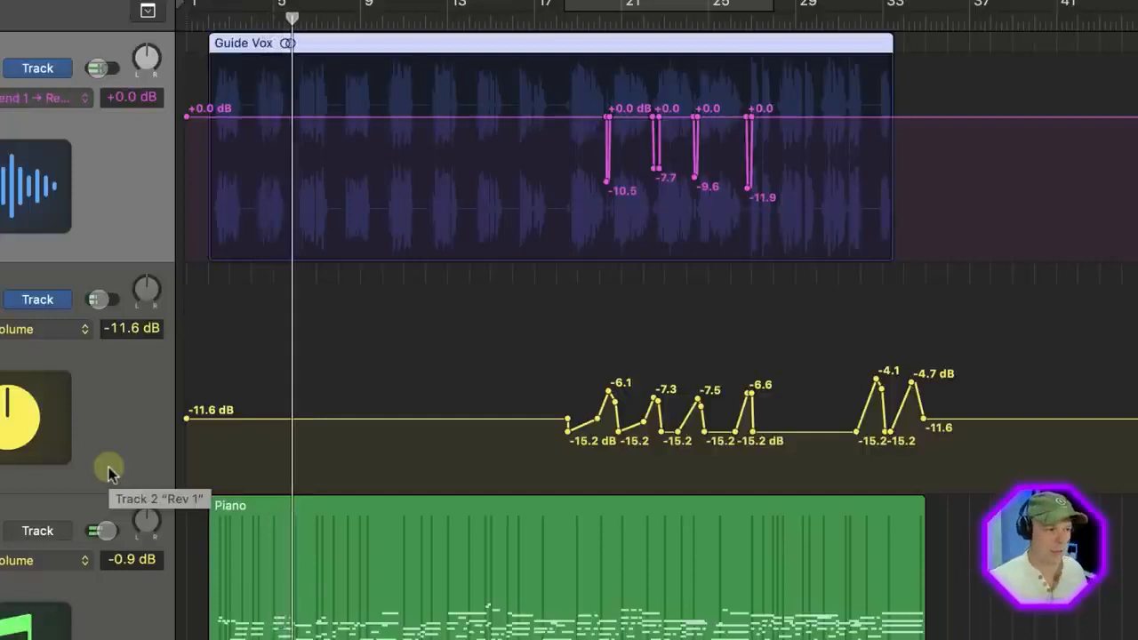
{"action": "left_click_drag", "start_coordinate": [236, 39], "coordinate": [295, 102]}
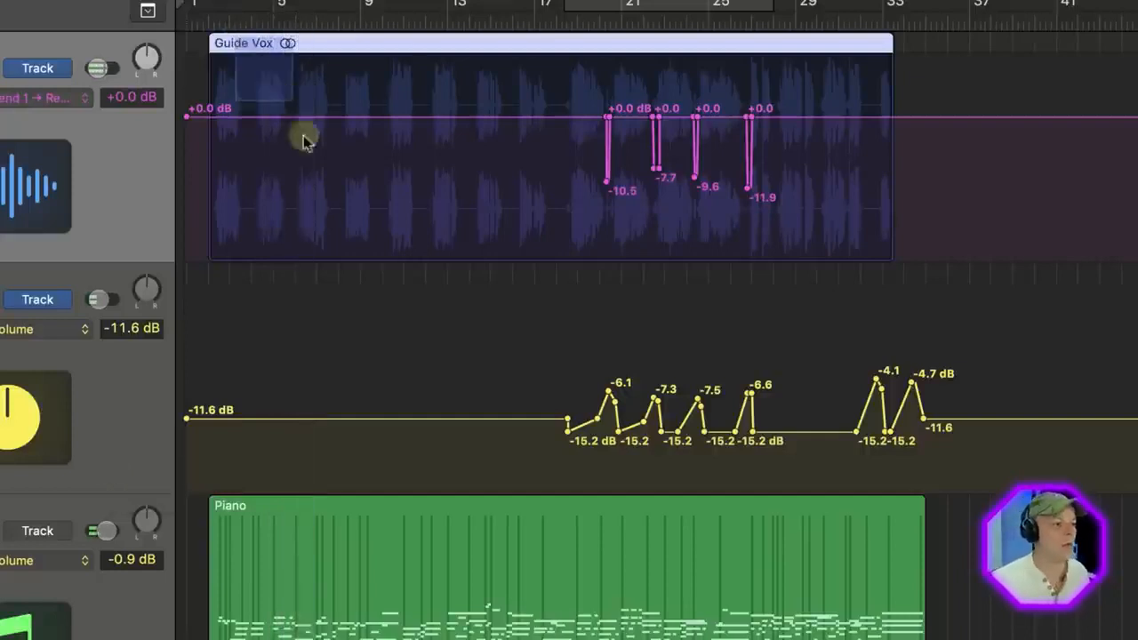
{"action": "left_click", "coordinate": [990, 353]}
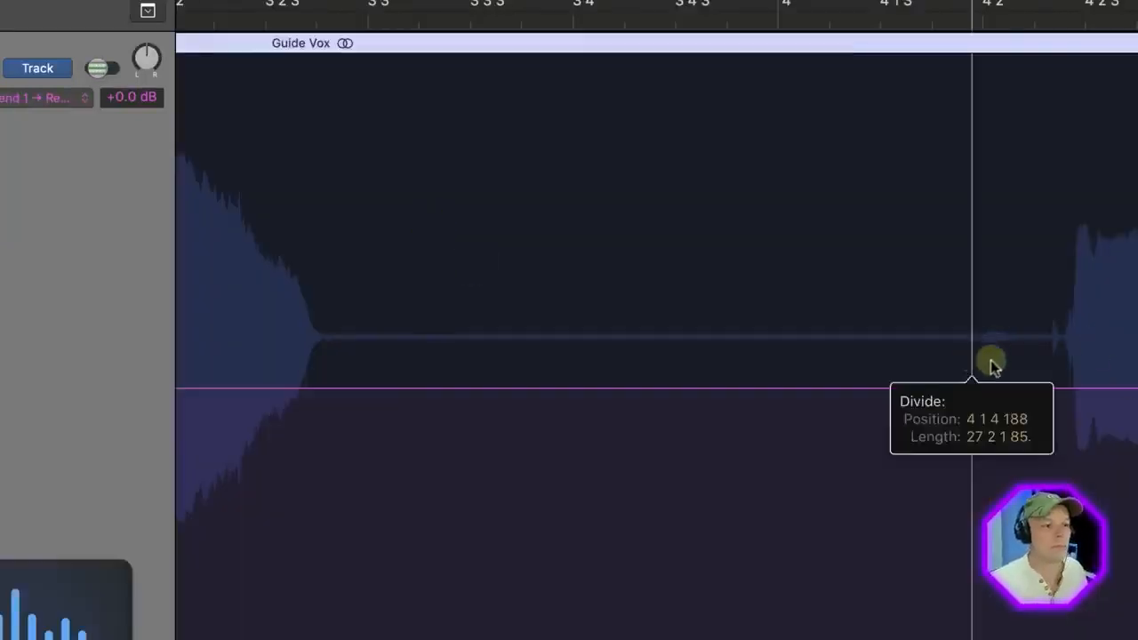
{"action": "left_click", "coordinate": [1057, 355]}
Mute the short breath region cut out of the Guide Vox track.
{"action": "left_click", "coordinate": [996, 49]}
{"action": "key", "text": "m"}
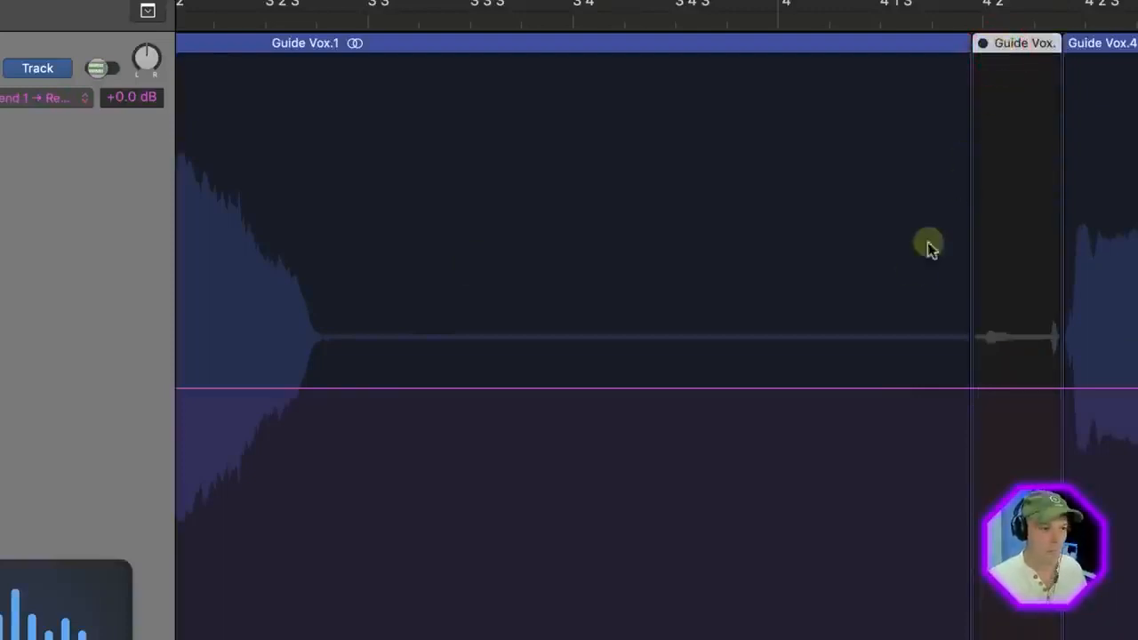
{"action": "left_click", "coordinate": [904, 275], "text": "ctrl+alt"}
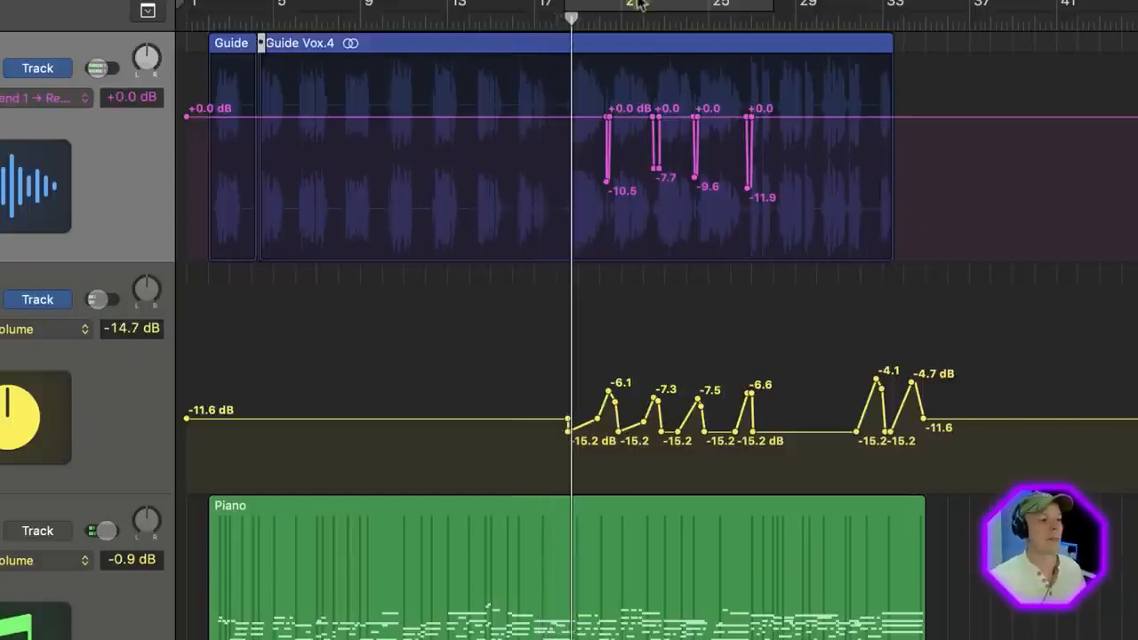
Turn on a cycle range over about bars 16 to 26 and place the playhead near its start.
{"action": "left_click", "coordinate": [513, 17]}
{"action": "left_click_drag", "start_coordinate": [583, 1], "coordinate": [729, 3]}
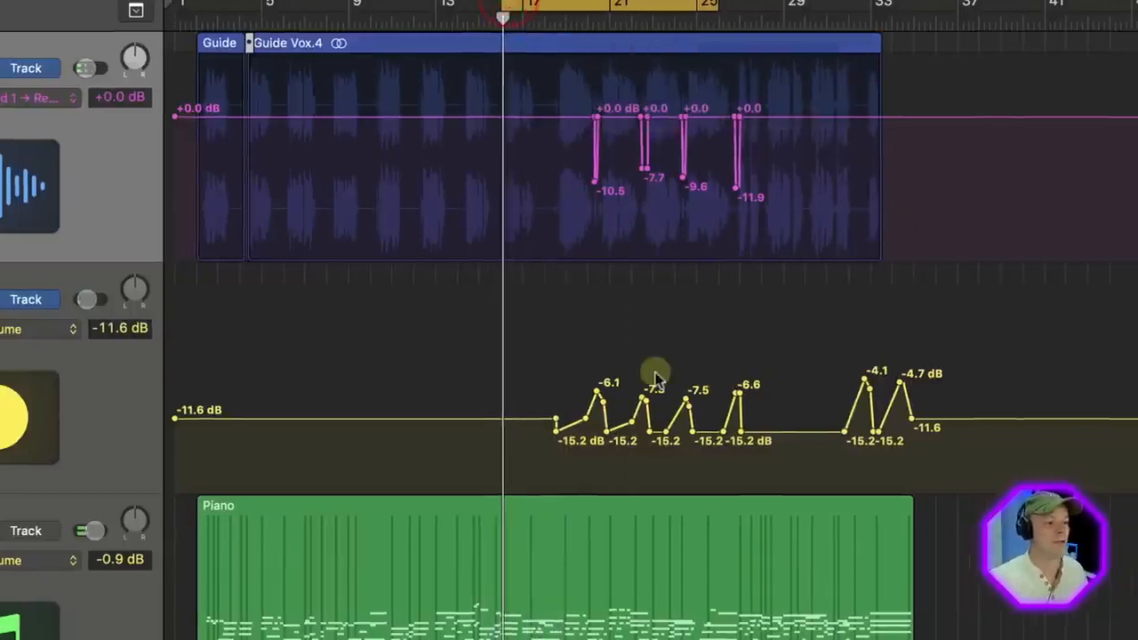
Copy the first Rev 1 volume bump, peaking at -6.1 dB, to the earlier vocal gap near bar 18.
{"action": "key", "text": "super+Right"}
{"action": "key", "text": "super+Right"}
{"action": "key", "text": "super+Right"}
{"action": "left_click_drag", "start_coordinate": [700, 367], "coordinate": [807, 415]}
{"action": "left_click_drag", "start_coordinate": [599, 350], "coordinate": [523, 409]}
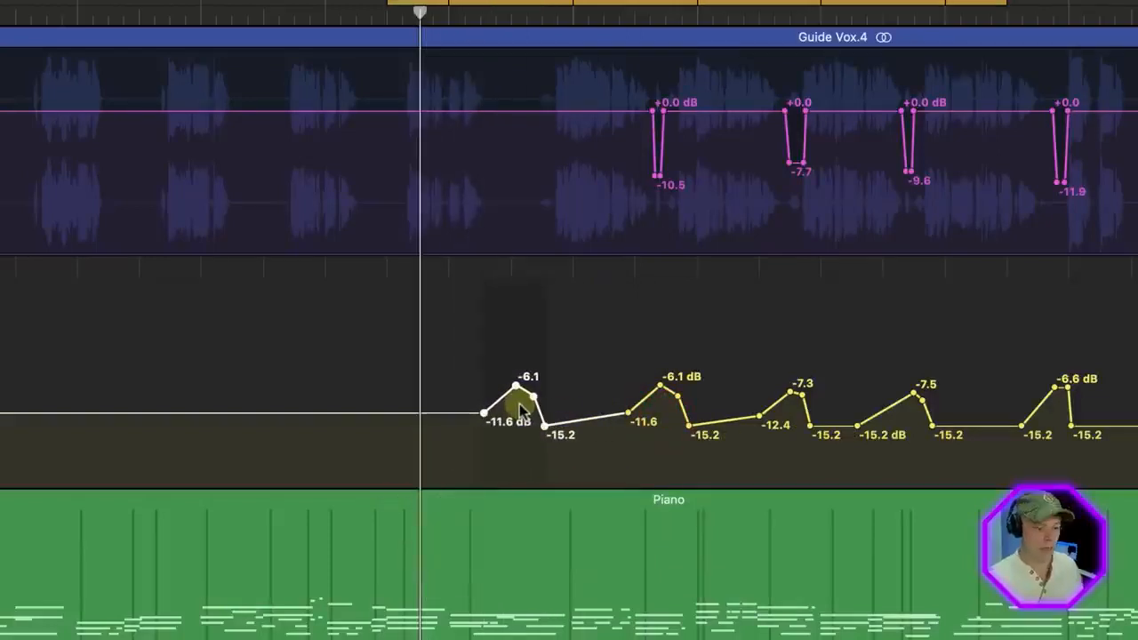
Raise the copied Rev 1 volume bump near bar 18 to a peak of -2.7 dB while auditioning it.
{"action": "left_click", "coordinate": [750, 347]}
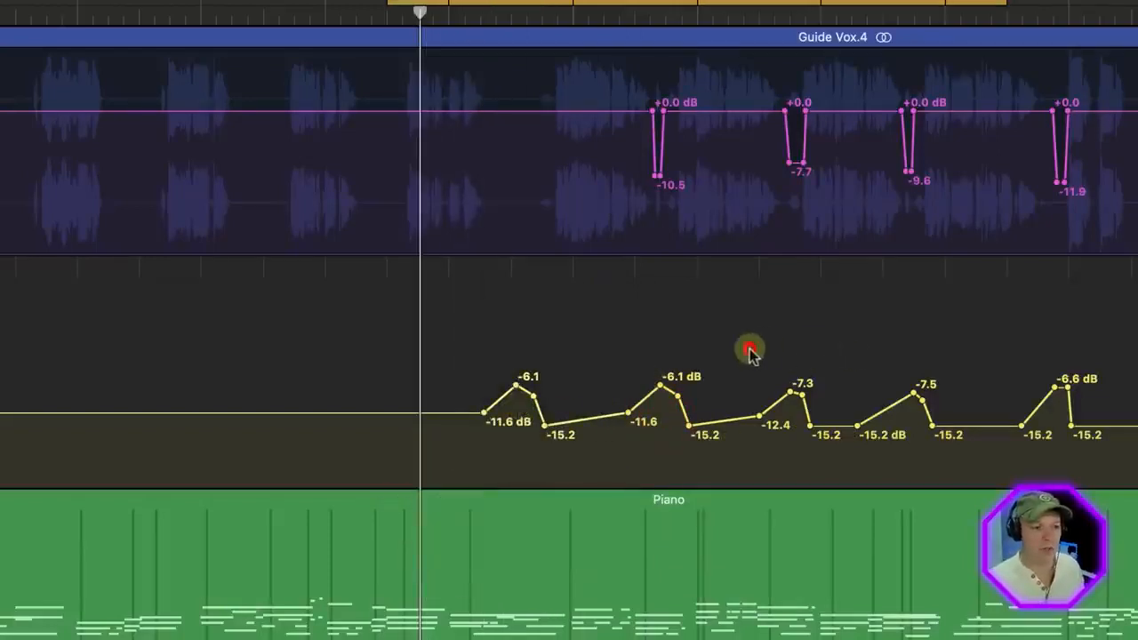
{"action": "left_click_drag", "start_coordinate": [747, 370], "coordinate": [840, 450]}
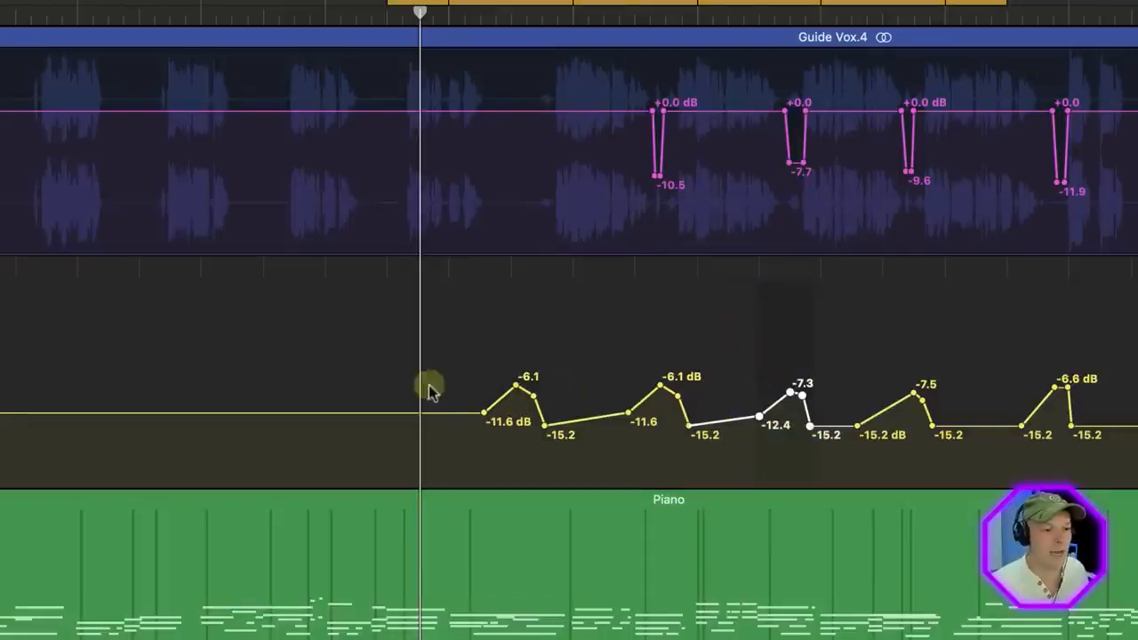
{"action": "key", "text": "space"}
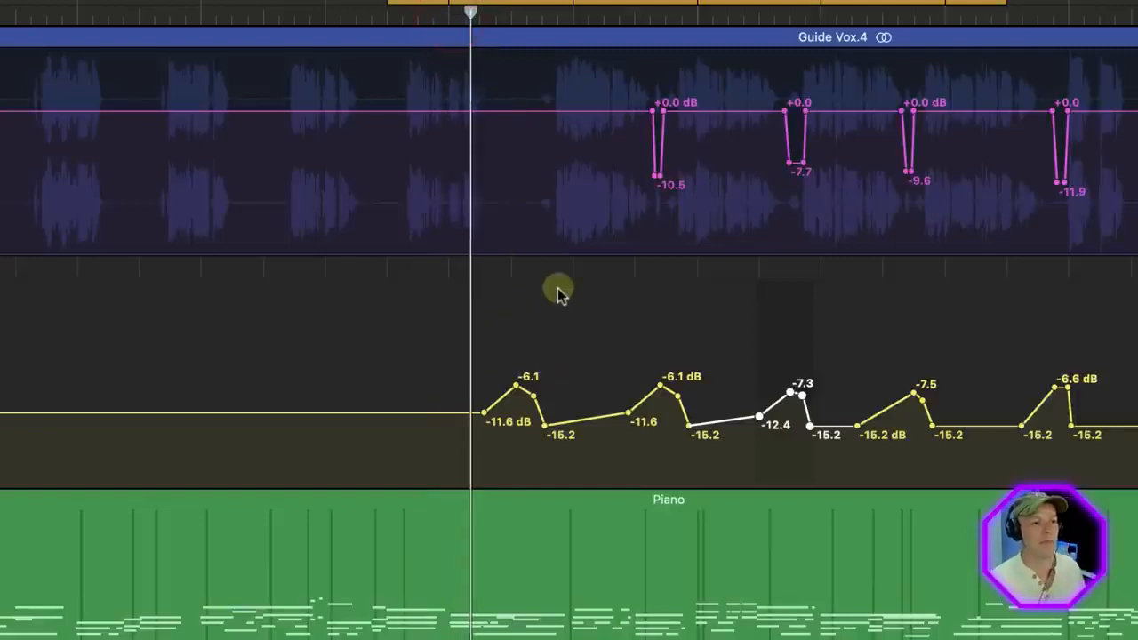
{"action": "left_click_drag", "start_coordinate": [516, 384], "coordinate": [536, 377]}
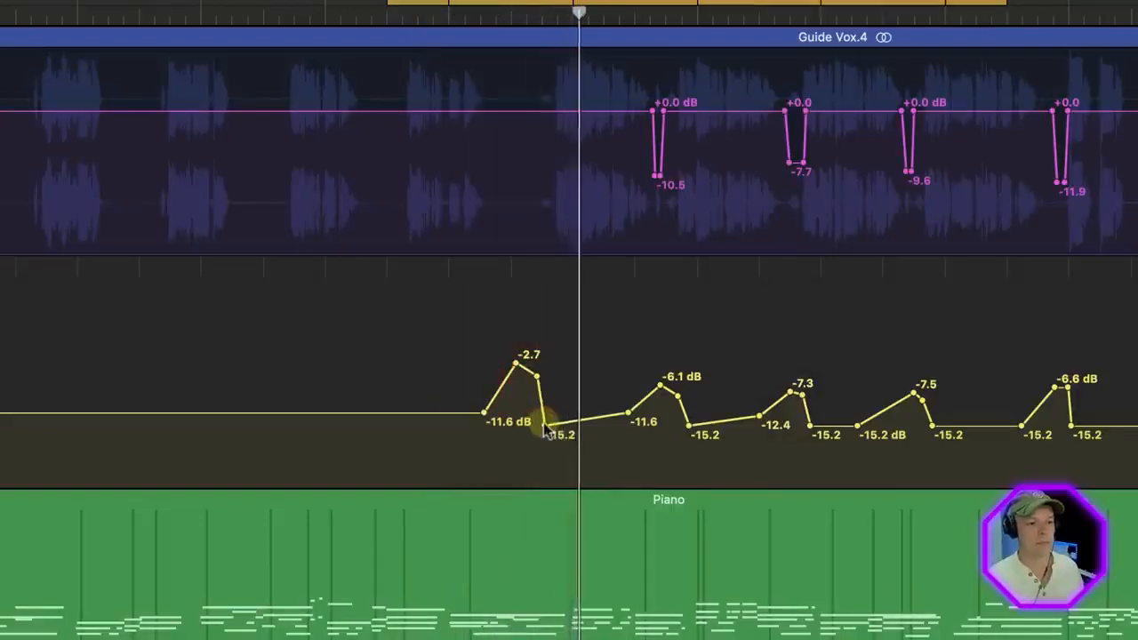
Widen the Rev 1 volume bump near bar 18 by moving its end points outward, with the -4.7 dB shoulder slightly further right.
{"action": "left_click_drag", "start_coordinate": [544, 422], "coordinate": [557, 421]}
{"action": "left_click_drag", "start_coordinate": [537, 377], "coordinate": [543, 376]}
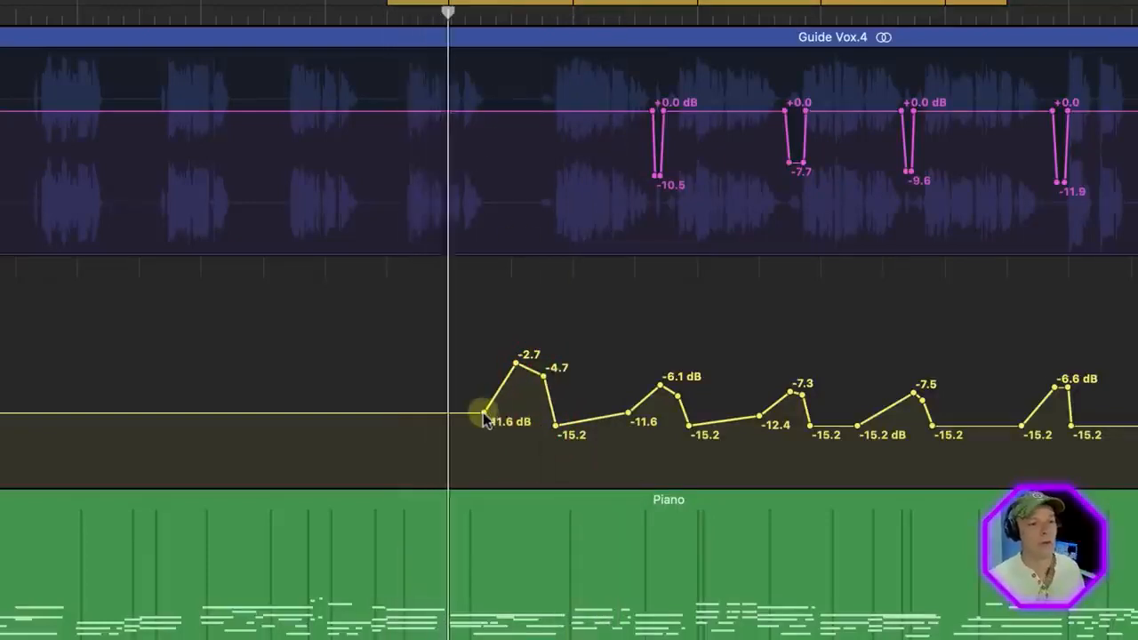
{"action": "left_click_drag", "start_coordinate": [484, 415], "coordinate": [473, 415]}
{"action": "left_click_drag", "start_coordinate": [515, 365], "coordinate": [503, 358]}
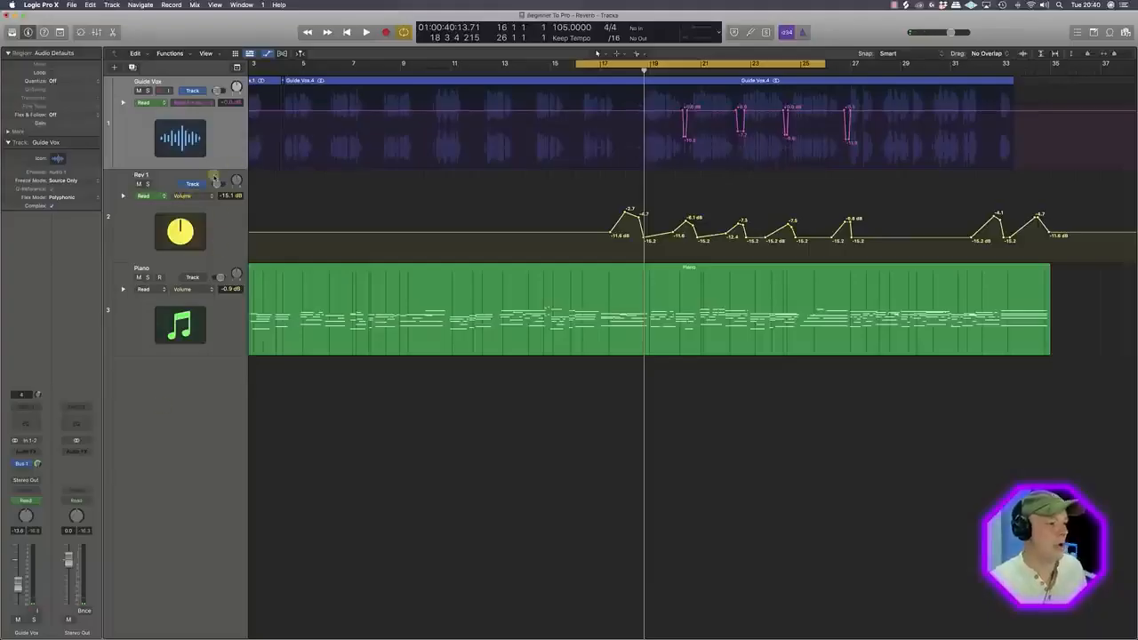
Open the ChromaVerb on Rev 1 and move its window clear of the automation lanes.
{"action": "left_click", "coordinate": [213, 177]}
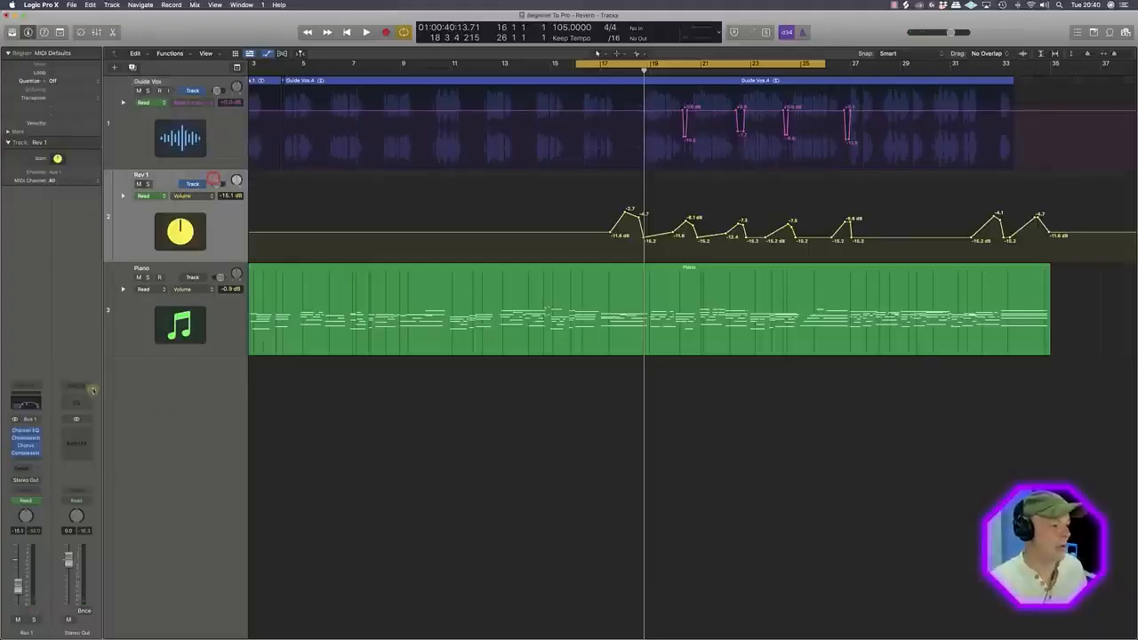
{"action": "left_click", "coordinate": [27, 437]}
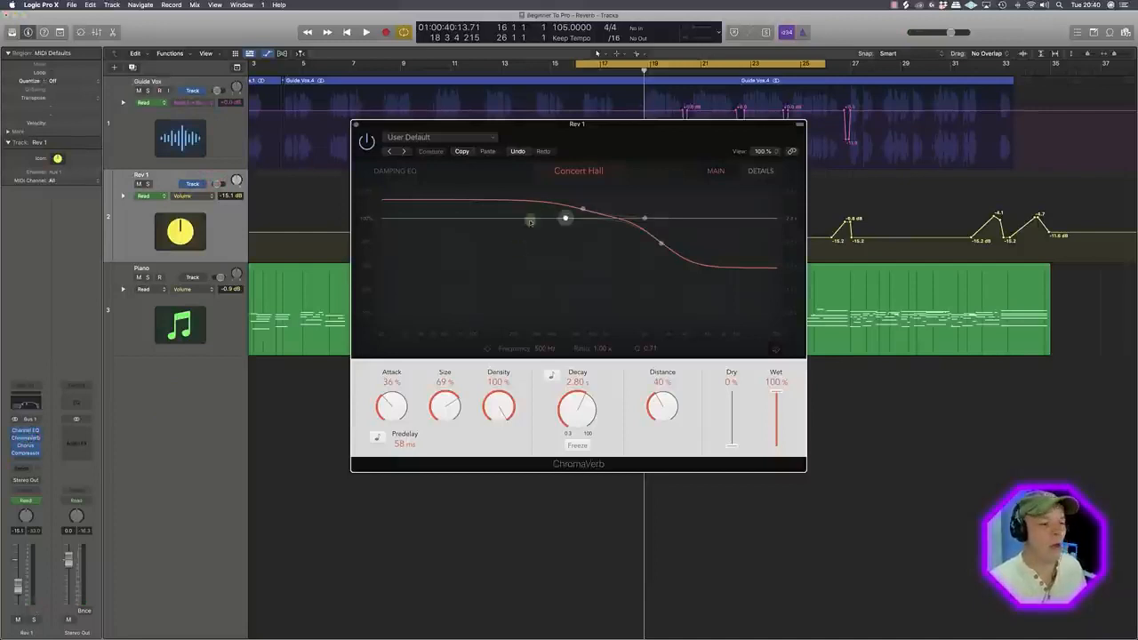
{"action": "left_click_drag", "start_coordinate": [643, 133], "coordinate": [617, 333]}
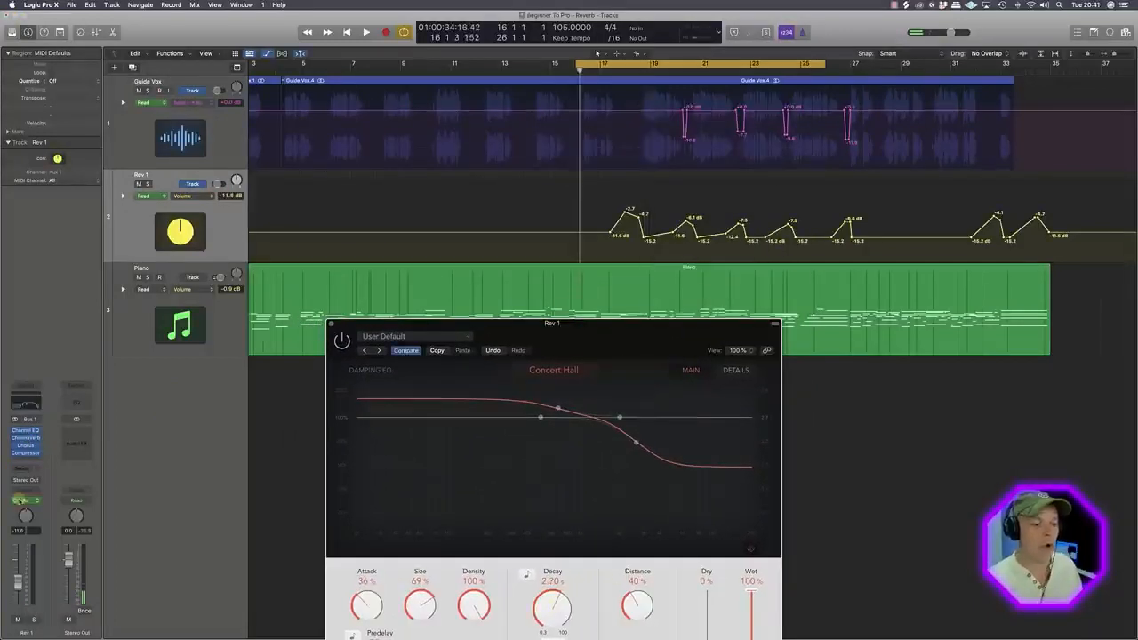
Record a ChromaVerb decay rise to about 3.5 s after bar 17 in Latch mode, and return the curve to 2.70 s near bar 18.
{"action": "left_click", "coordinate": [18, 501]}
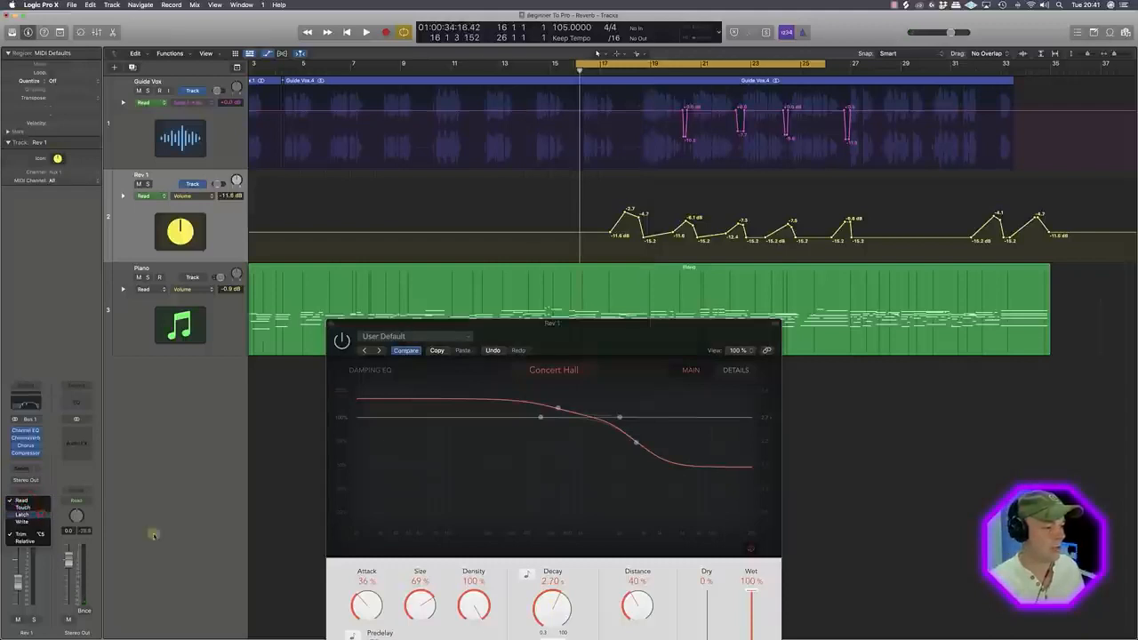
{"action": "left_click", "coordinate": [22, 513]}
{"action": "key", "text": "space"}
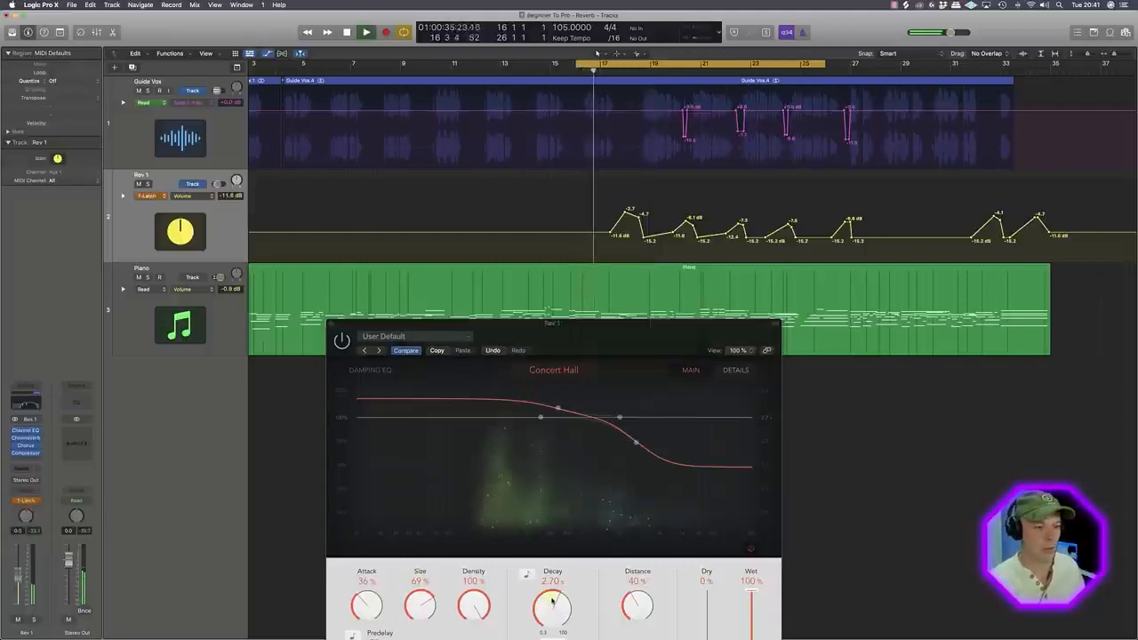
{"action": "left_click_drag", "start_coordinate": [553, 603], "coordinate": [554, 597]}
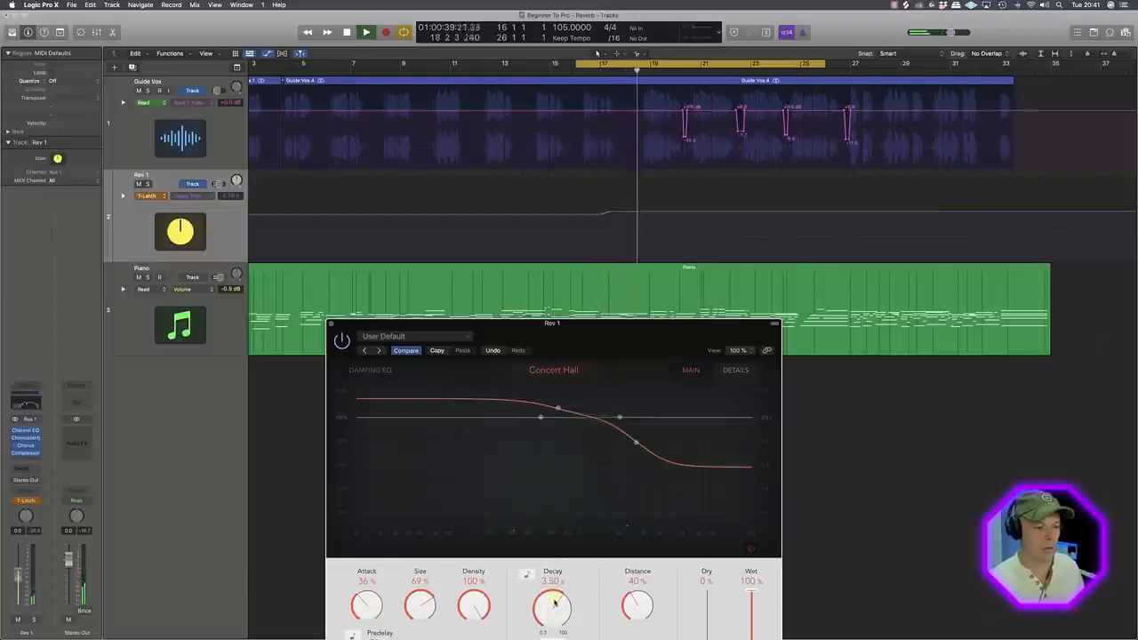
{"action": "key", "text": "space"}
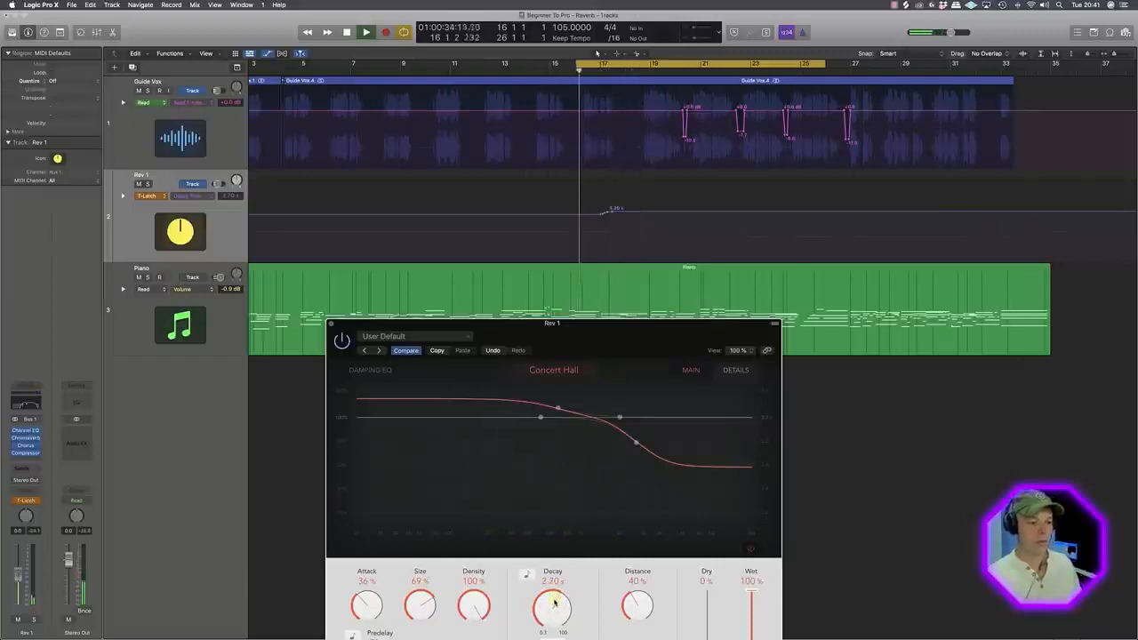
{"action": "left_click", "coordinate": [620, 211]}
{"action": "left_click_drag", "start_coordinate": [627, 213], "coordinate": [633, 216]}
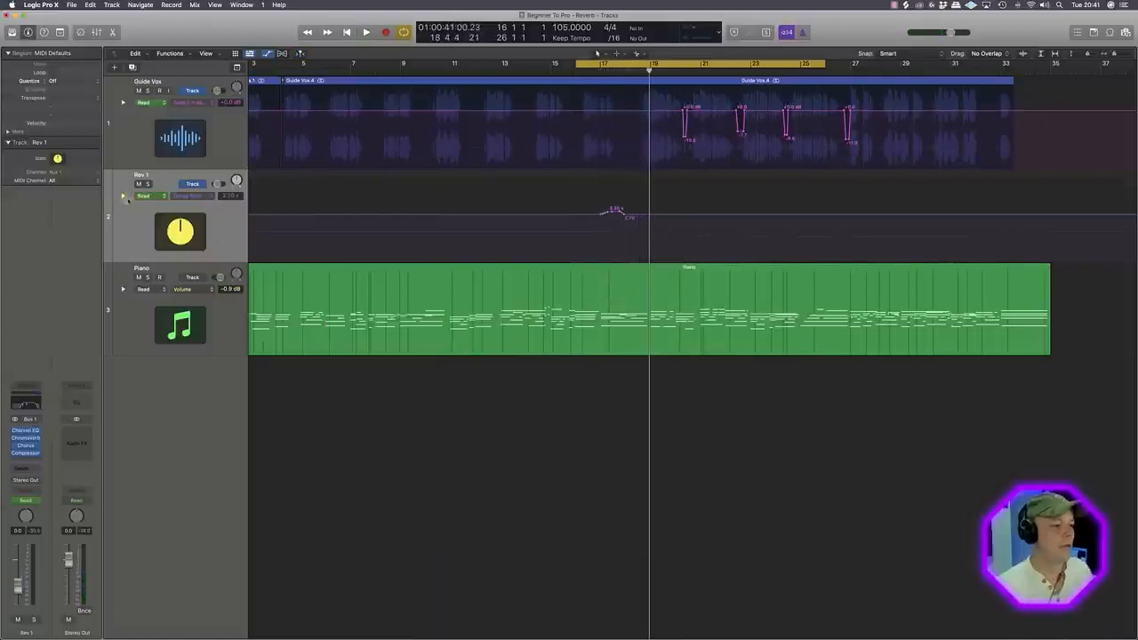
Show the Rev 1 volume lane below the decay lane and lower the bump near bar 18 to peak at -7.1 dB with a -9.1 dB shoulder.
{"action": "left_click", "coordinate": [124, 195]}
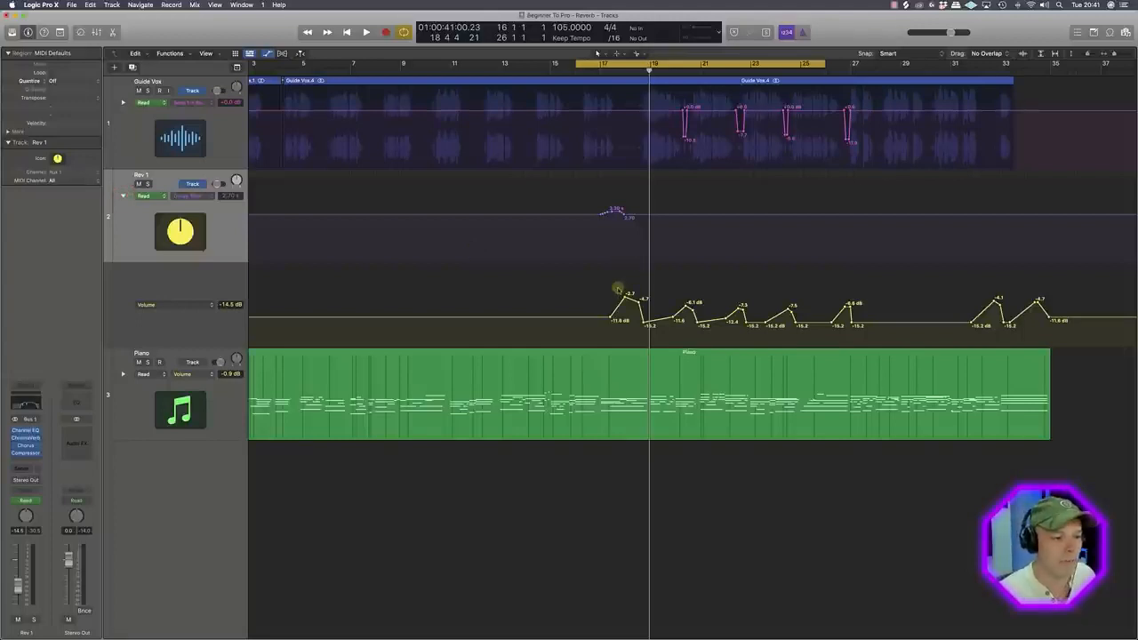
{"action": "mouse_move", "coordinate": [619, 286]}
{"action": "left_mouse_down"}
{"action": "mouse_move", "coordinate": [644, 309]}
{"action": "mouse_move", "coordinate": [624, 303]}
{"action": "left_mouse_up"}
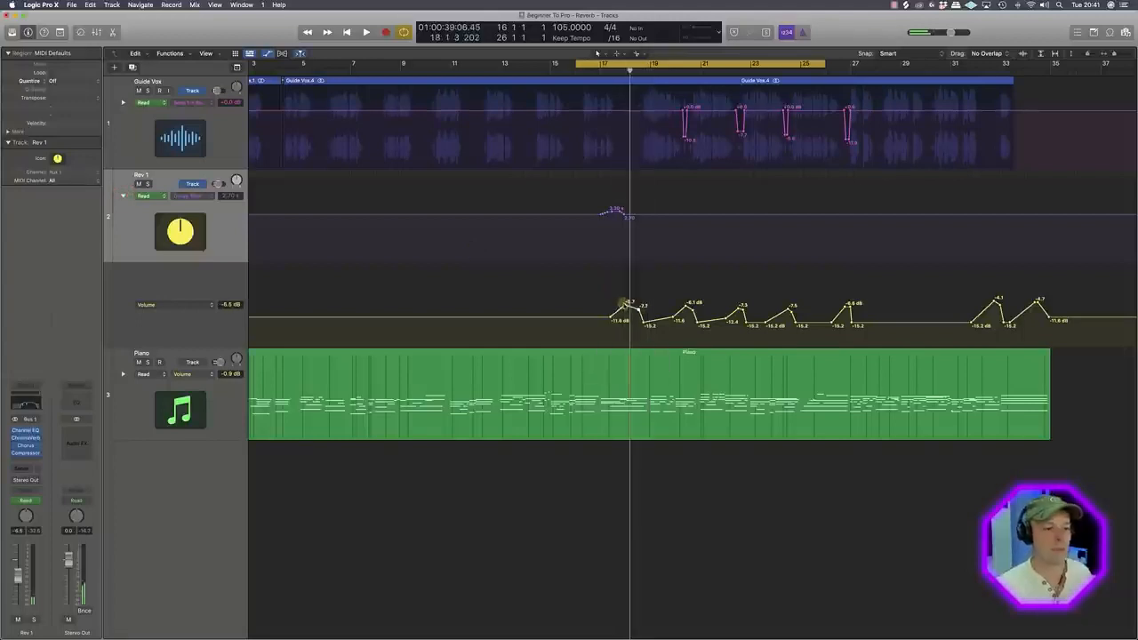
{"action": "left_click_drag", "start_coordinate": [624, 305], "coordinate": [627, 309]}
{"action": "key", "text": "space"}
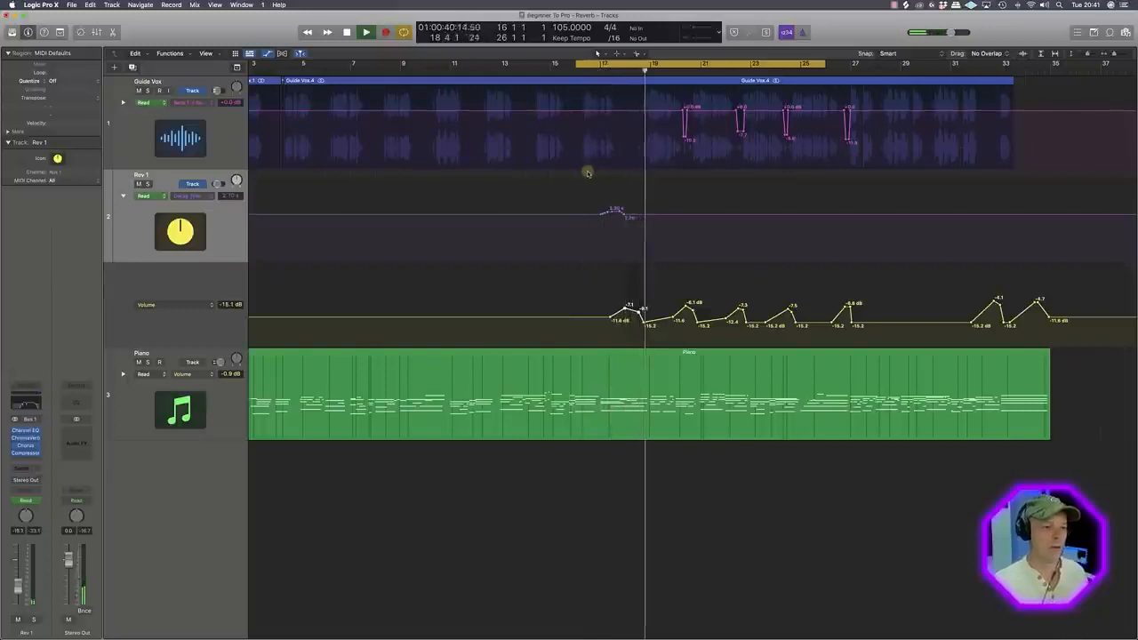
Split the Guide Vox region around the breath near bar 18 and mute the cut-out piece.
{"action": "left_click", "coordinate": [635, 82]}
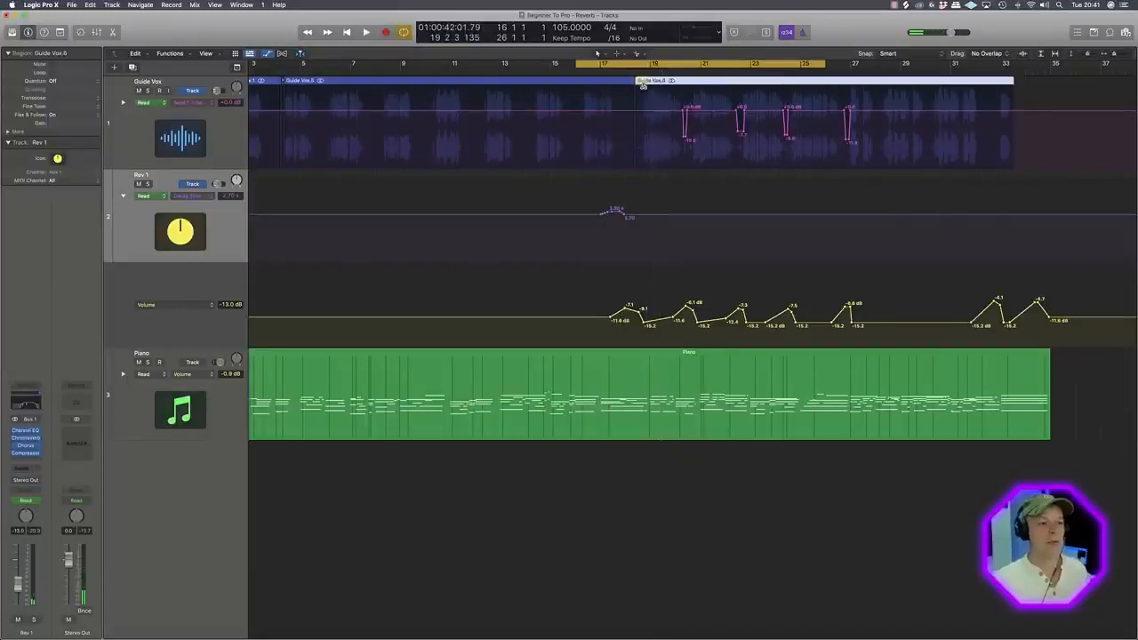
{"action": "right_click", "coordinate": [644, 84]}
{"action": "left_click", "coordinate": [640, 82]}
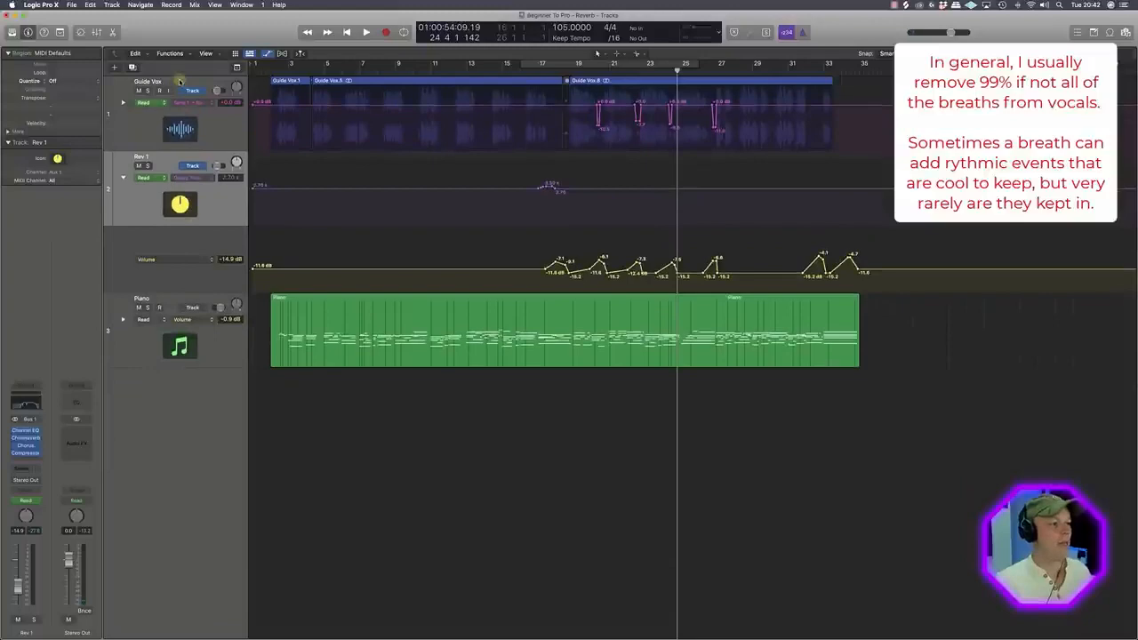
Add a Bus 2 send to Guide Vox and insert a stereo ChromaVerb on its aux channel.
{"action": "left_click", "coordinate": [180, 81]}
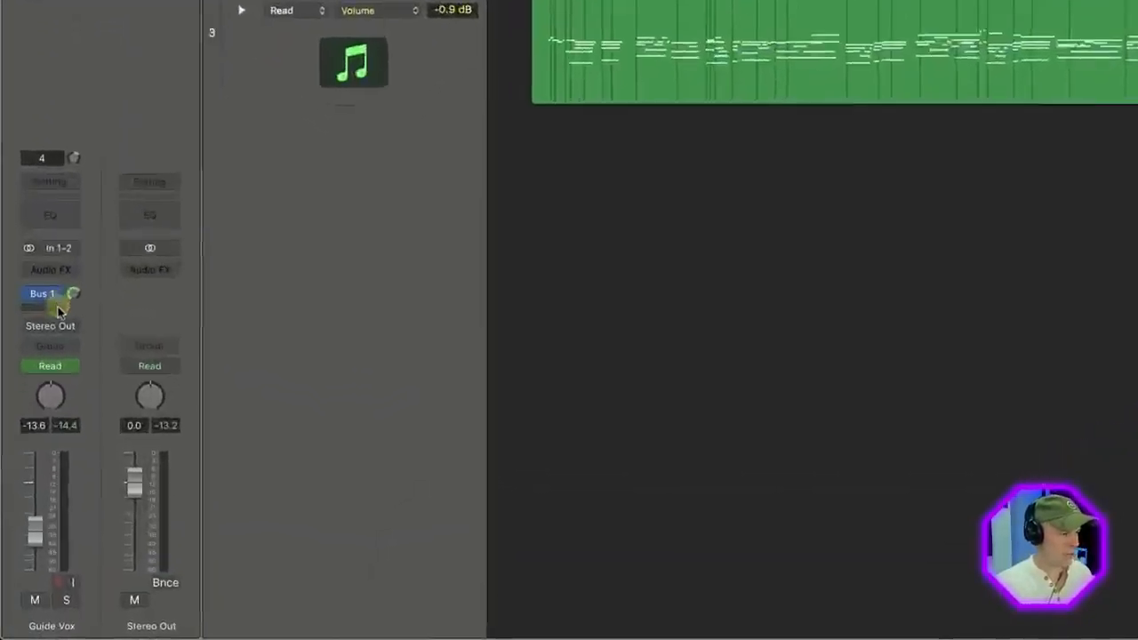
{"action": "left_click", "coordinate": [30, 471]}
{"action": "mouse_move", "coordinate": [40, 486]}
{"action": "left_click", "coordinate": [213, 5]}
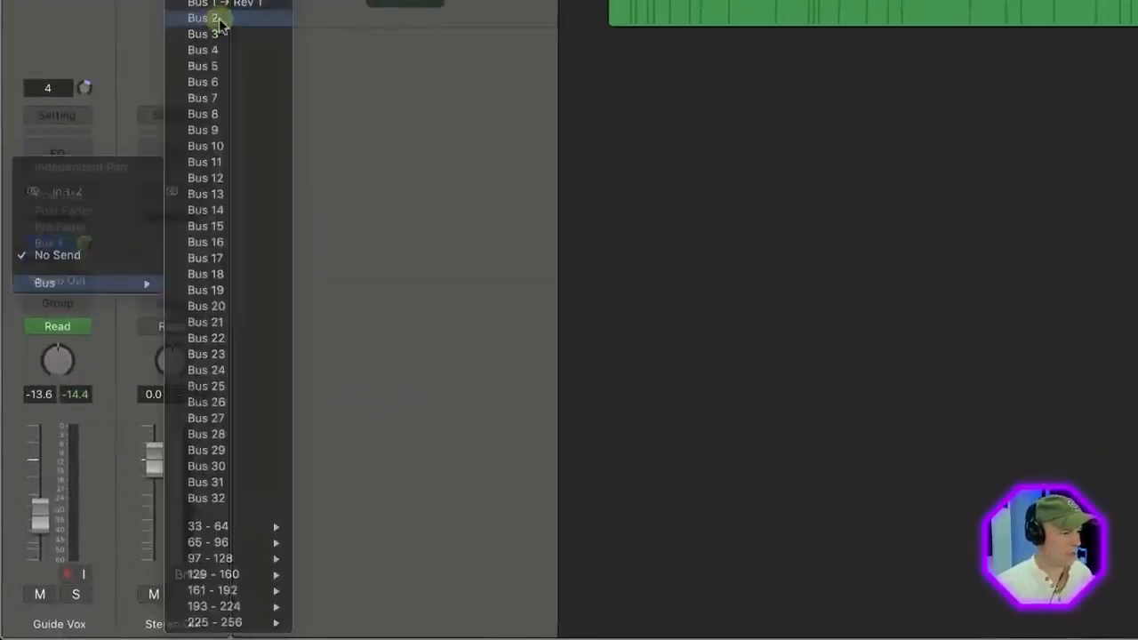
{"action": "left_click", "coordinate": [265, 55]}
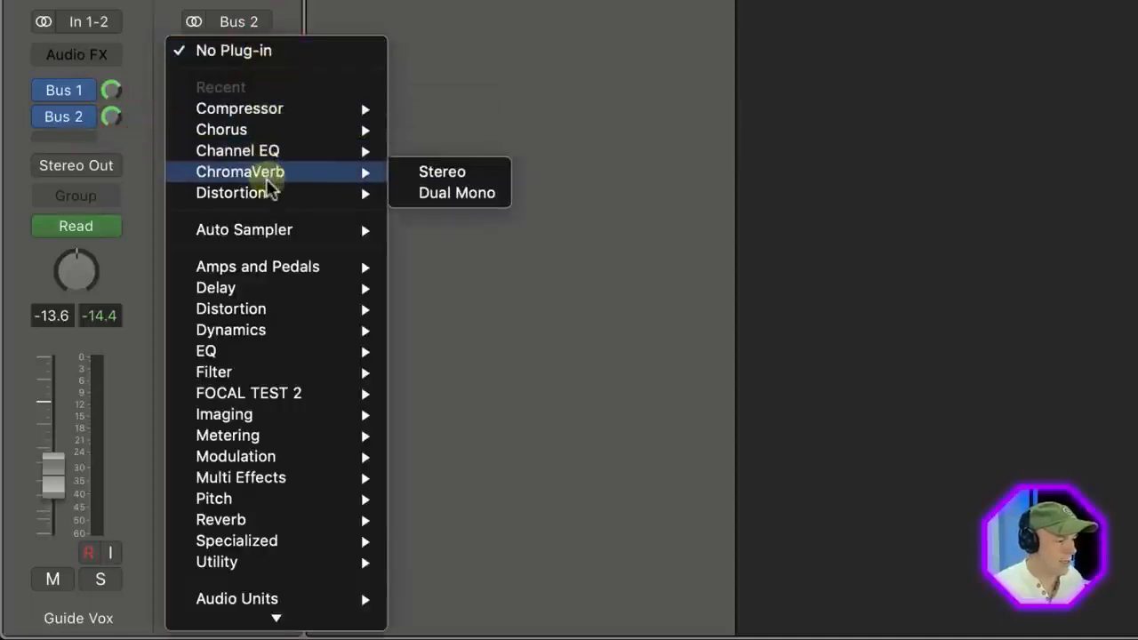
{"action": "left_click", "coordinate": [455, 171]}
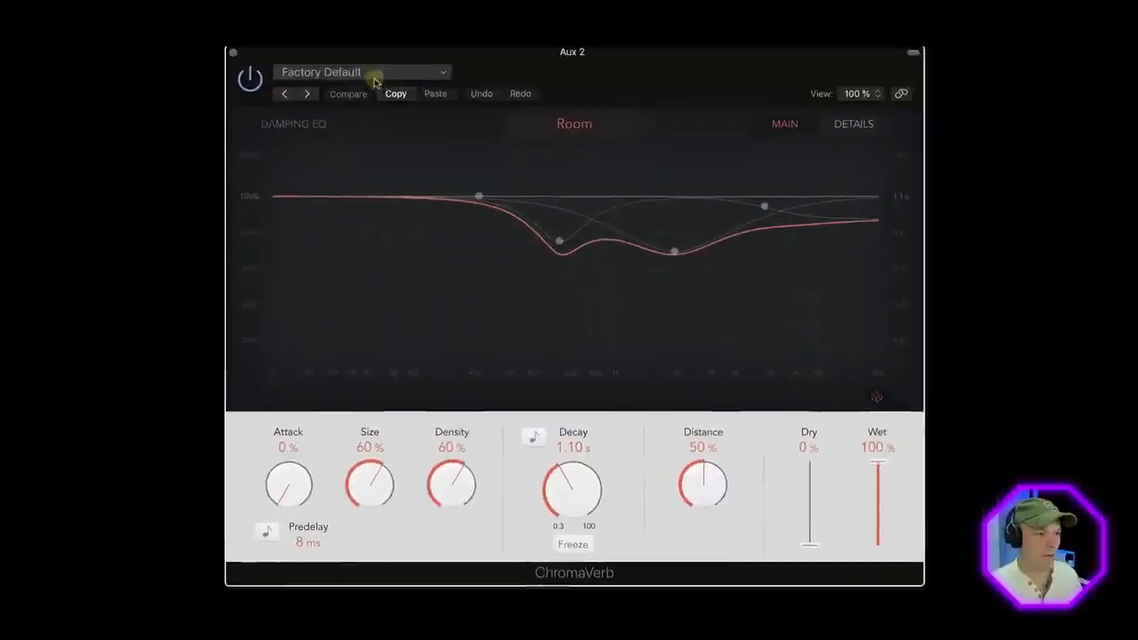
Load the Vocal Chamber preset in the new ChromaVerb and change its room type to Airy.
{"action": "left_click", "coordinate": [358, 76]}
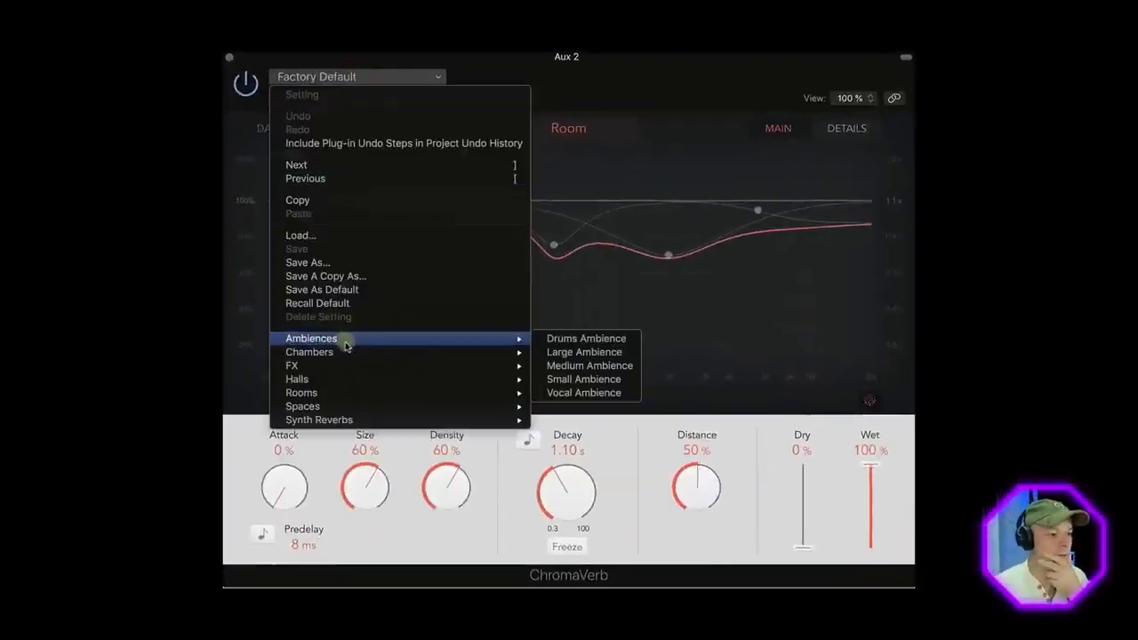
{"action": "mouse_move", "coordinate": [340, 352]}
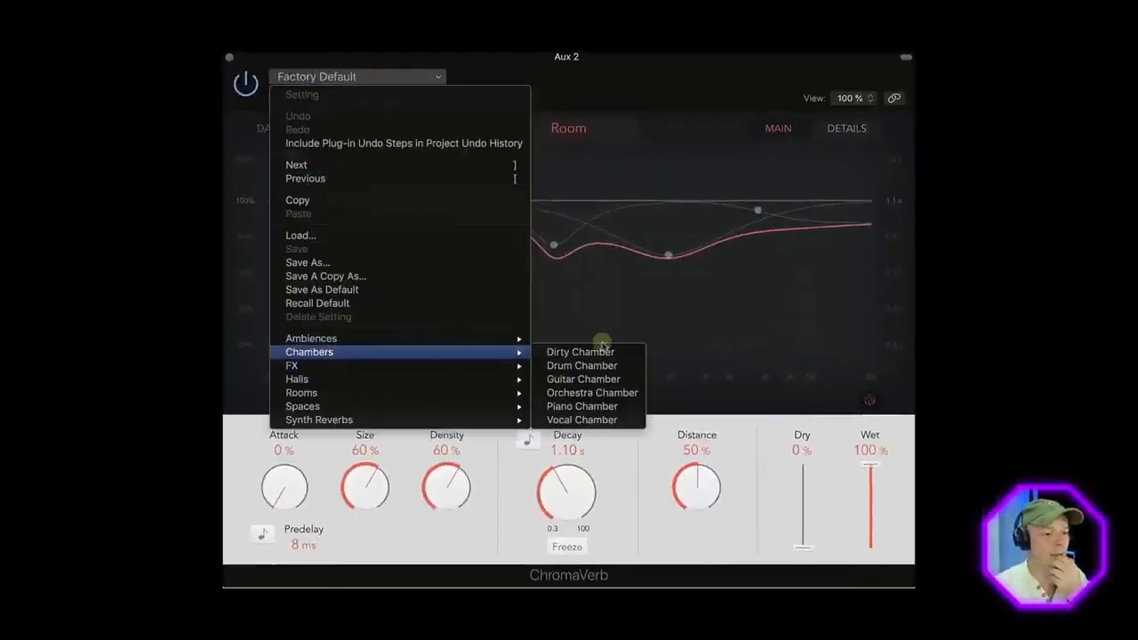
{"action": "left_click", "coordinate": [598, 419]}
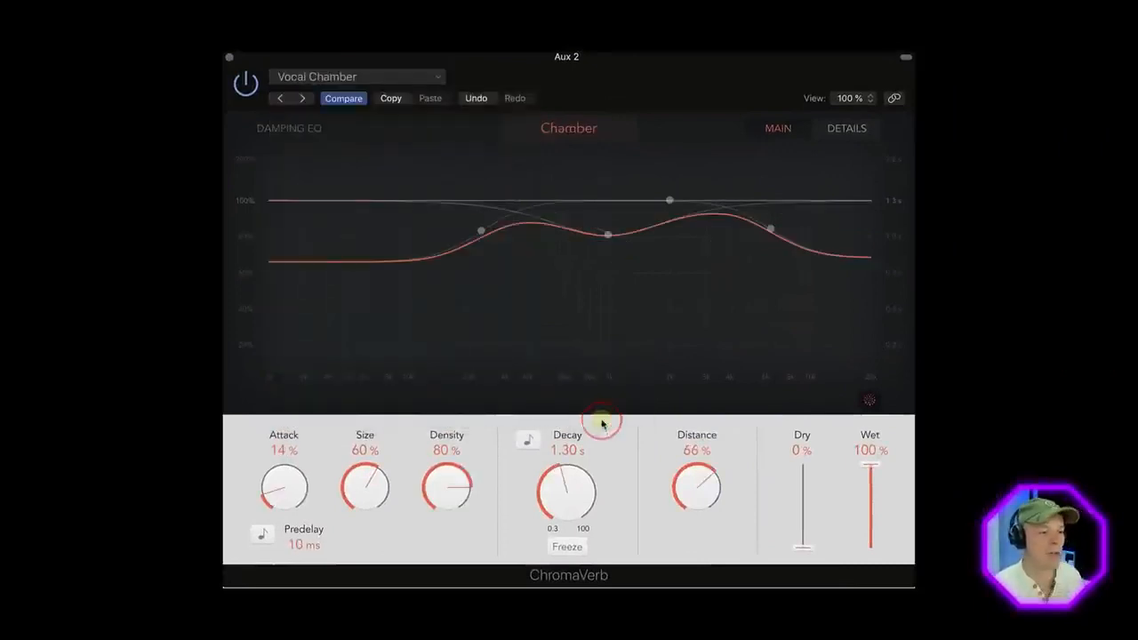
{"action": "left_click", "coordinate": [553, 129]}
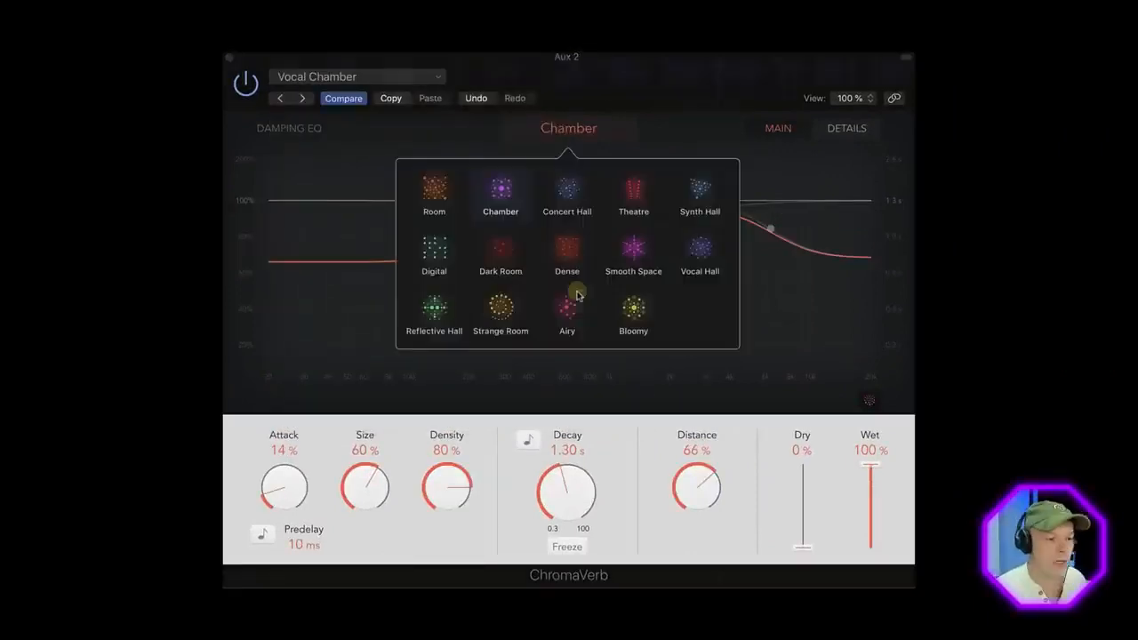
{"action": "left_click", "coordinate": [569, 309]}
{"action": "left_click", "coordinate": [621, 427]}
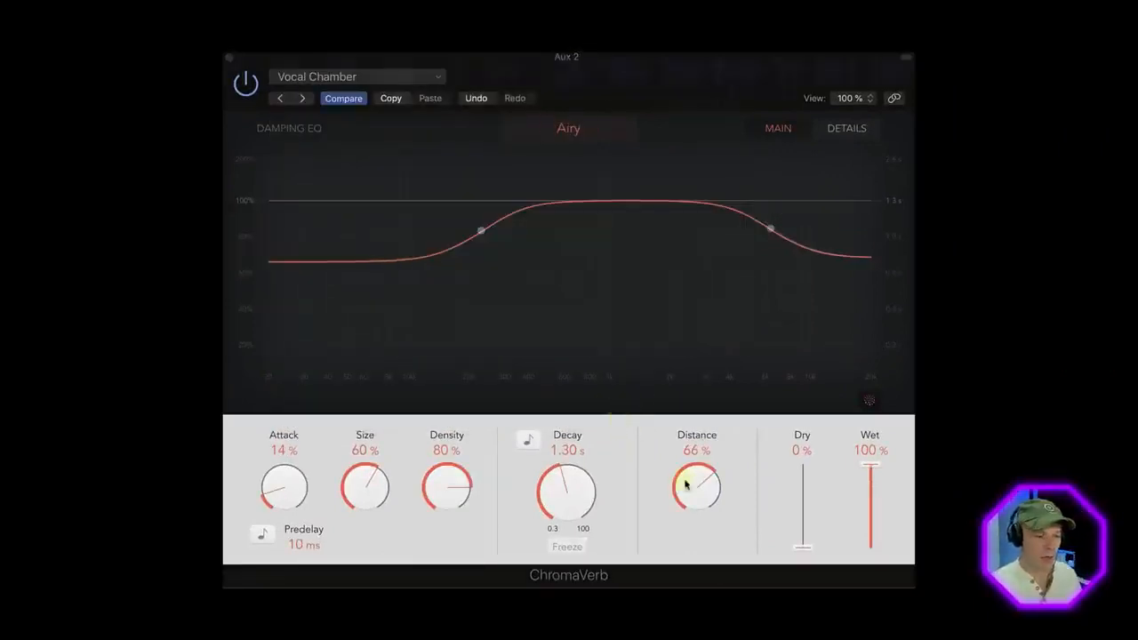
Set the ChromaVerb decay to 4.10 s, attack to 36% and predelay to 458 ms, and fine-tune the decay.
{"action": "left_click_drag", "start_coordinate": [571, 498], "coordinate": [578, 455]}
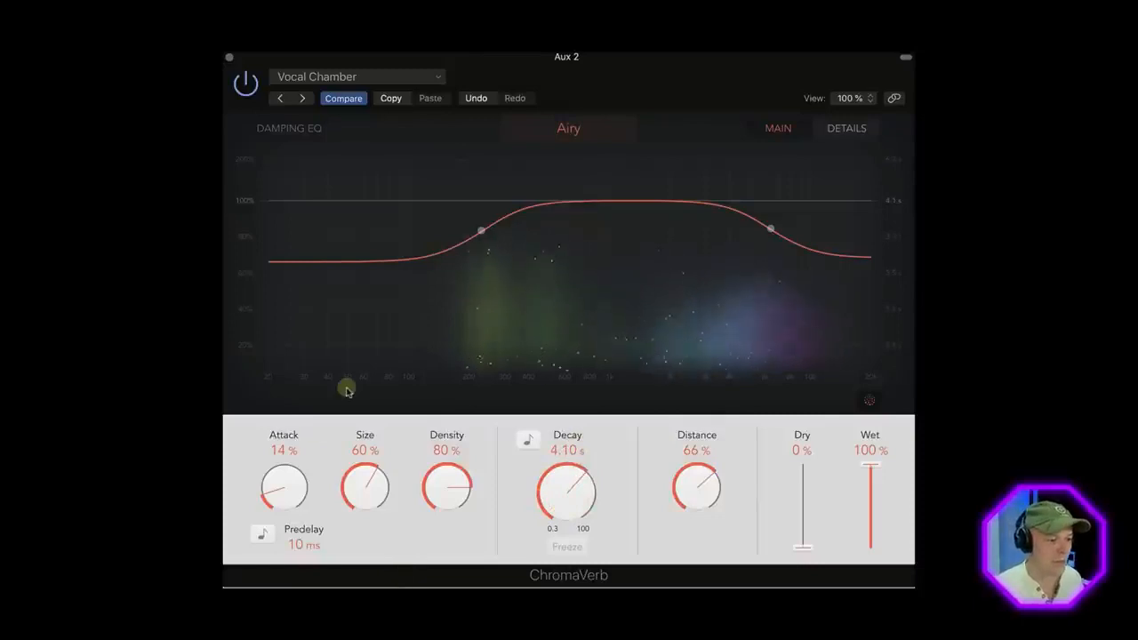
{"action": "left_click_drag", "start_coordinate": [288, 463], "coordinate": [280, 486]}
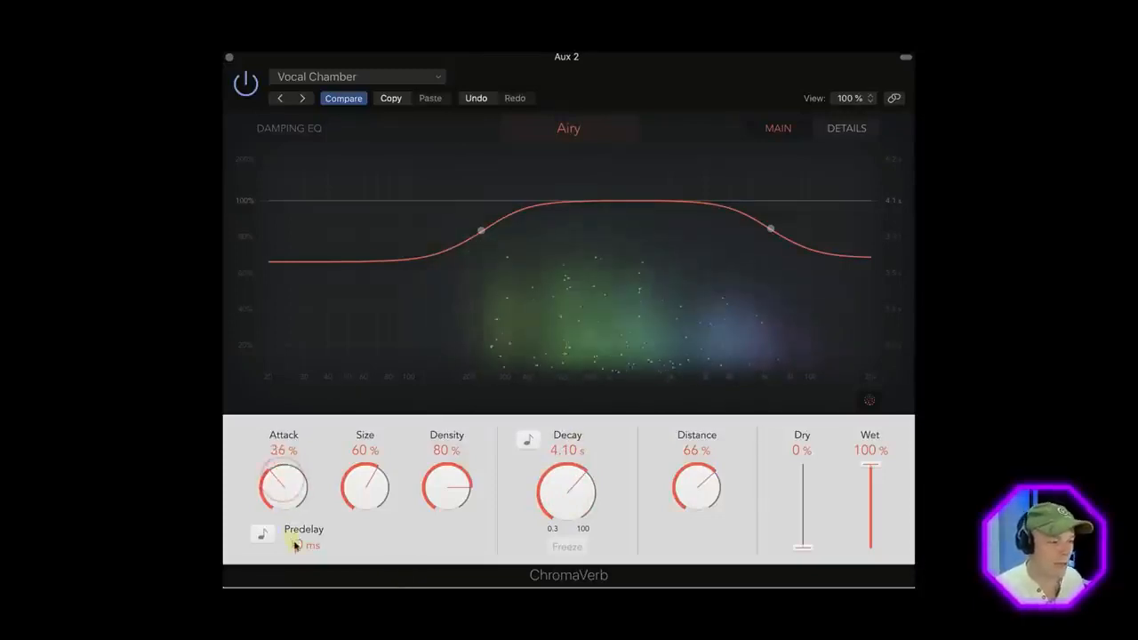
{"action": "mouse_move", "coordinate": [298, 545]}
{"action": "left_mouse_down"}
{"action": "mouse_move", "coordinate": [300, 571]}
{"action": "mouse_move", "coordinate": [299, 545]}
{"action": "left_mouse_up"}
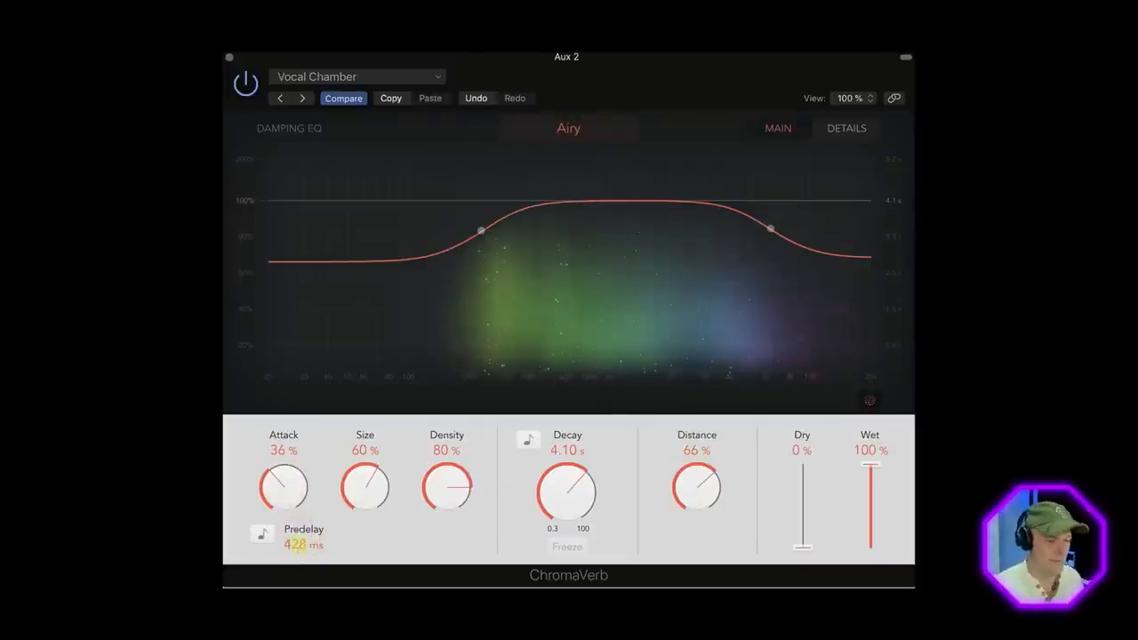
{"action": "left_click", "coordinate": [298, 546]}
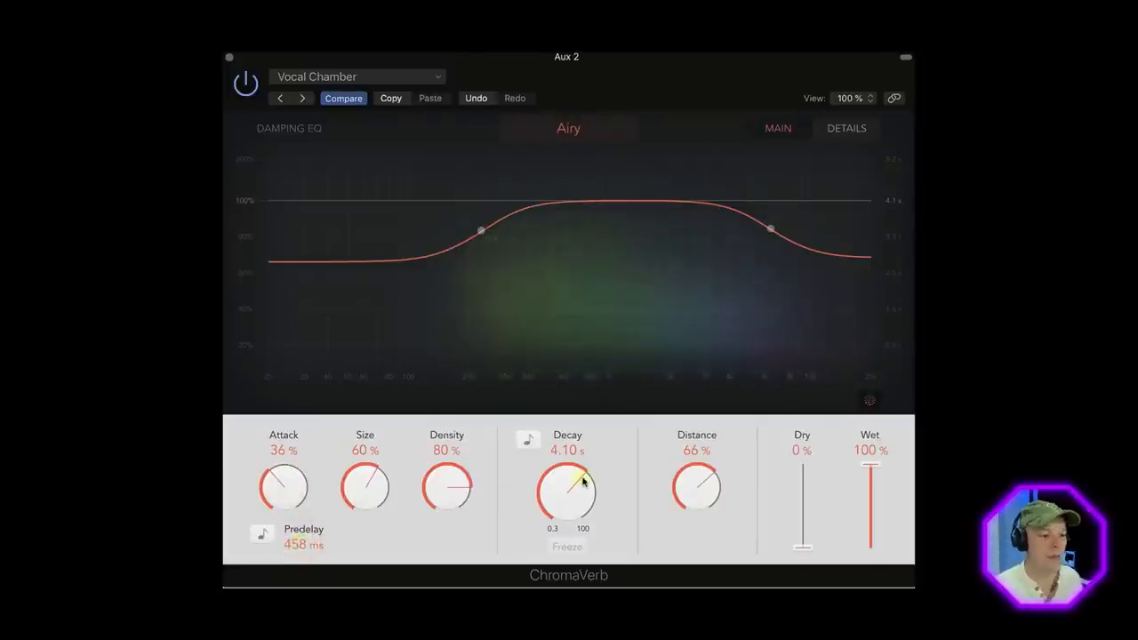
{"action": "left_click_drag", "start_coordinate": [570, 497], "coordinate": [561, 484]}
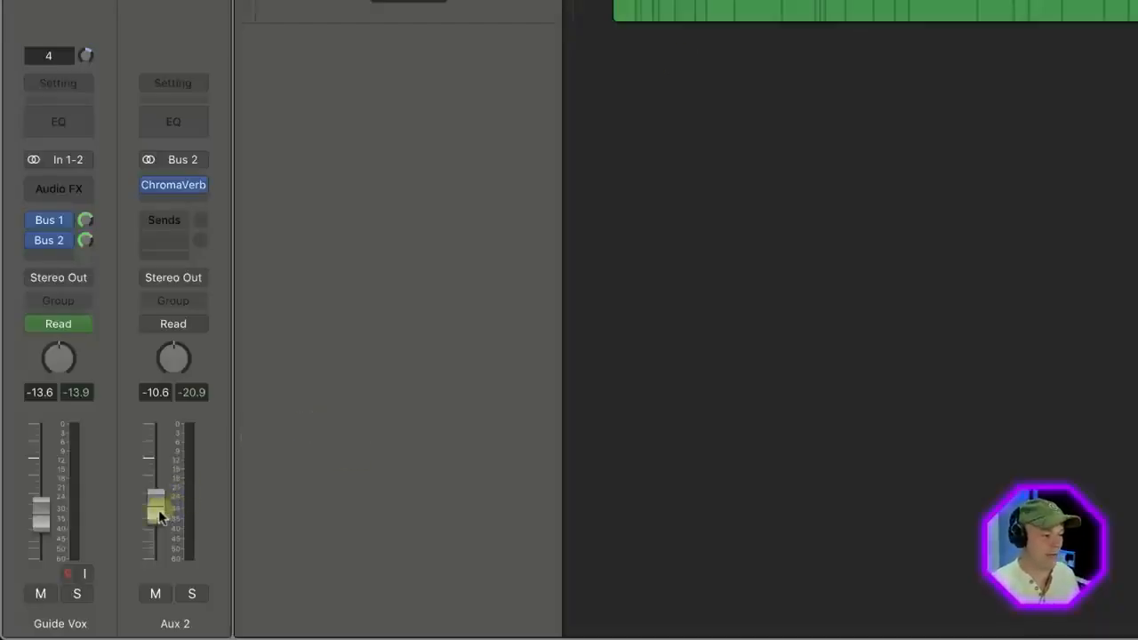
Lower the Bus 2 aux level to -20.0 dB, show the aux as a track and name it Rev 2.
{"action": "left_click_drag", "start_coordinate": [160, 517], "coordinate": [156, 540]}
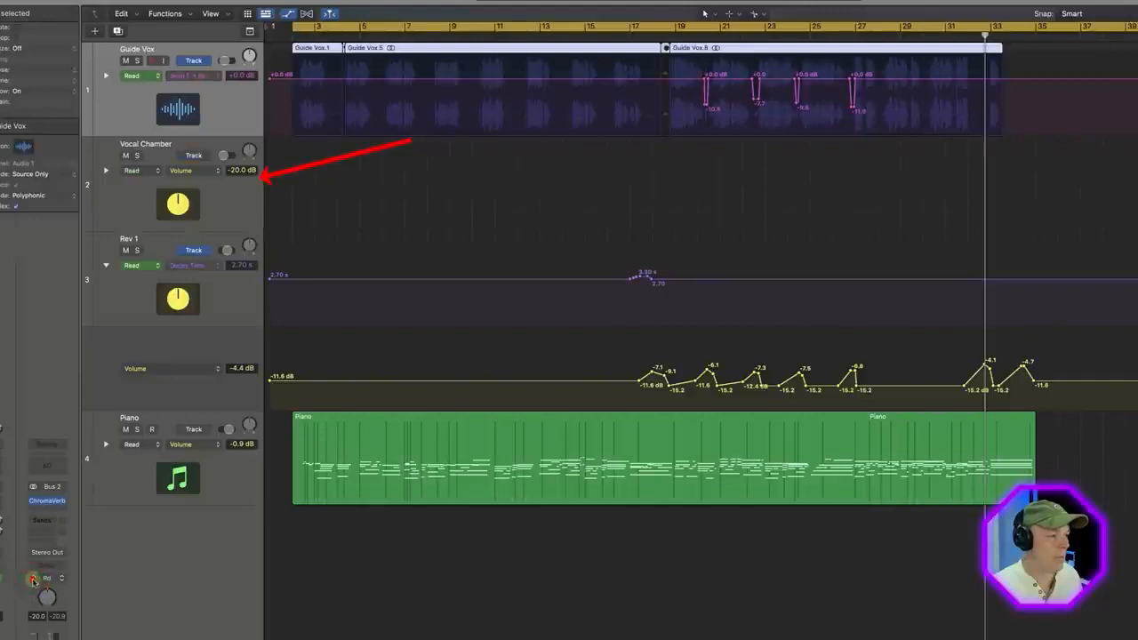
{"action": "left_click", "coordinate": [146, 329]}
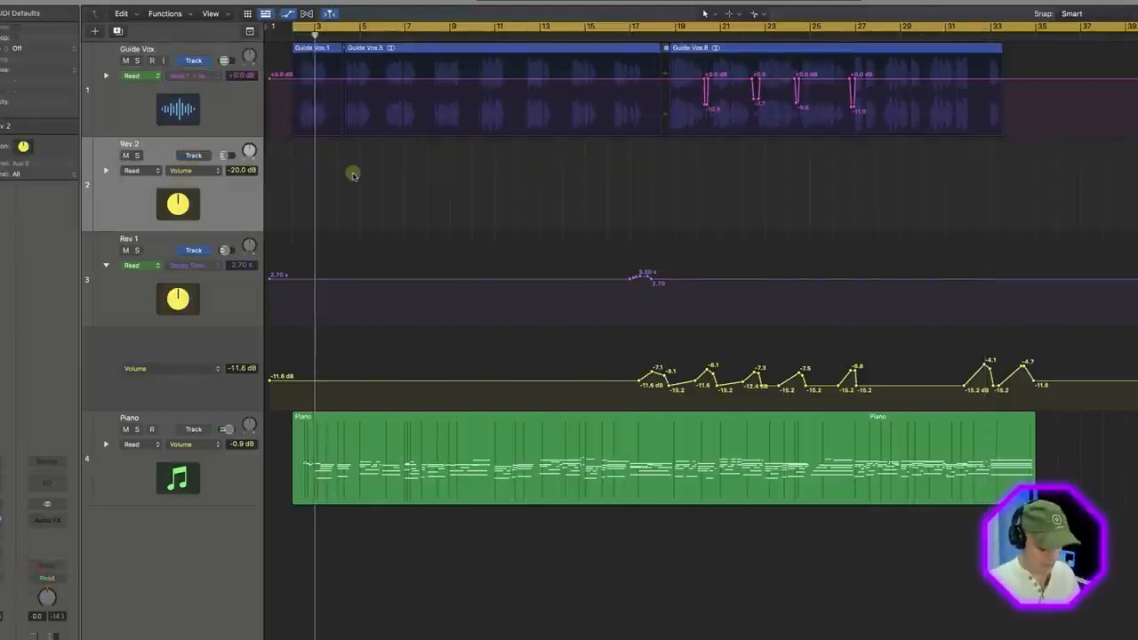
{"action": "key", "text": "a"}
{"action": "key", "text": "a"}
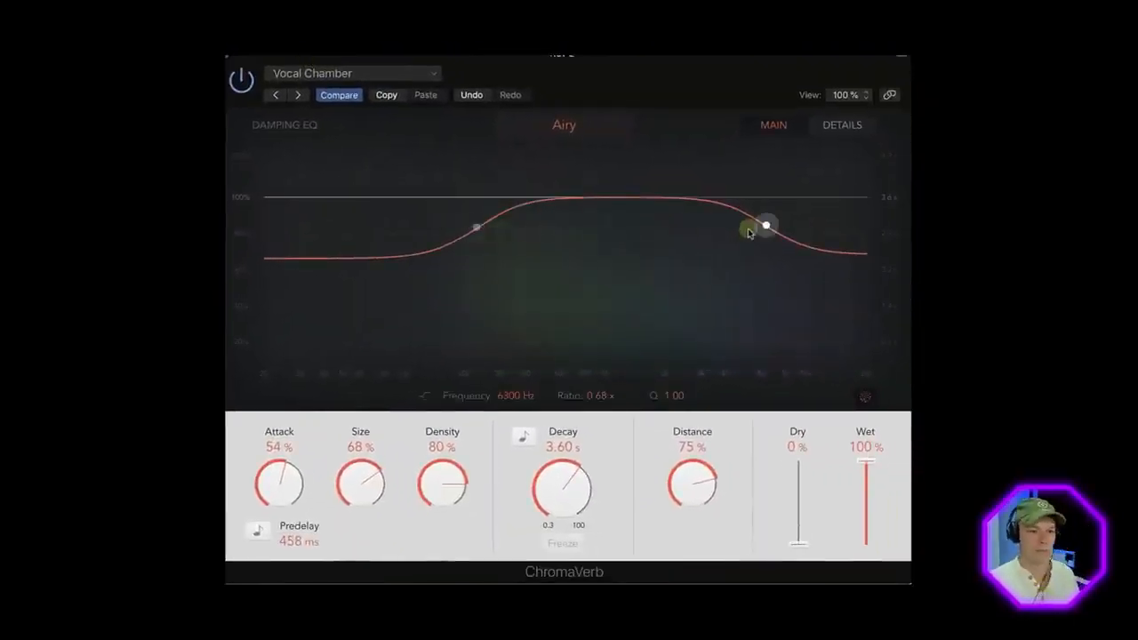
Narrow the ChromaVerb damping EQ to 99 Hz at ratio 0.11 and 3400 Hz at ratio 0.10, and fine-tune the predelay.
{"action": "left_click_drag", "start_coordinate": [766, 226], "coordinate": [701, 391]}
{"action": "left_click_drag", "start_coordinate": [466, 222], "coordinate": [399, 358]}
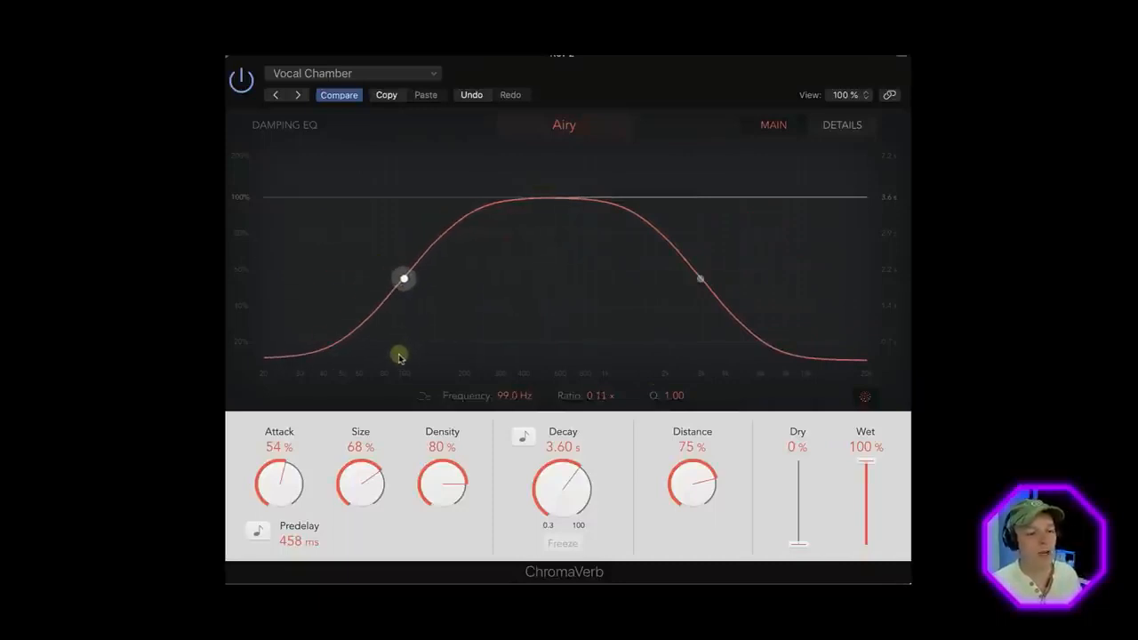
{"action": "left_click_drag", "start_coordinate": [702, 283], "coordinate": [713, 287]}
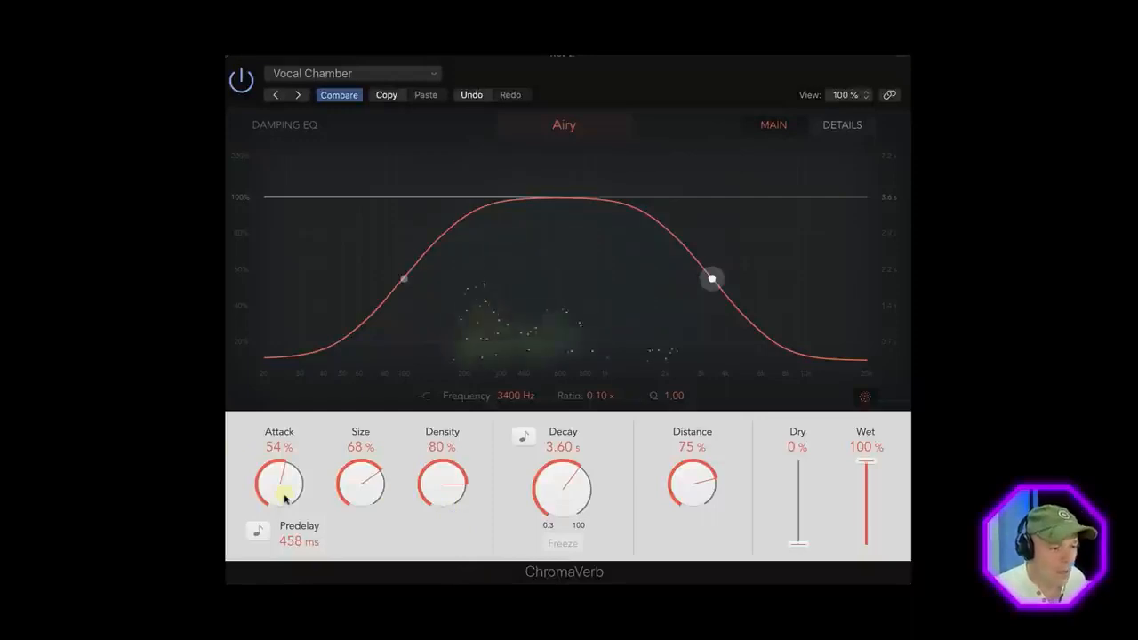
{"action": "left_click_drag", "start_coordinate": [291, 543], "coordinate": [291, 540]}
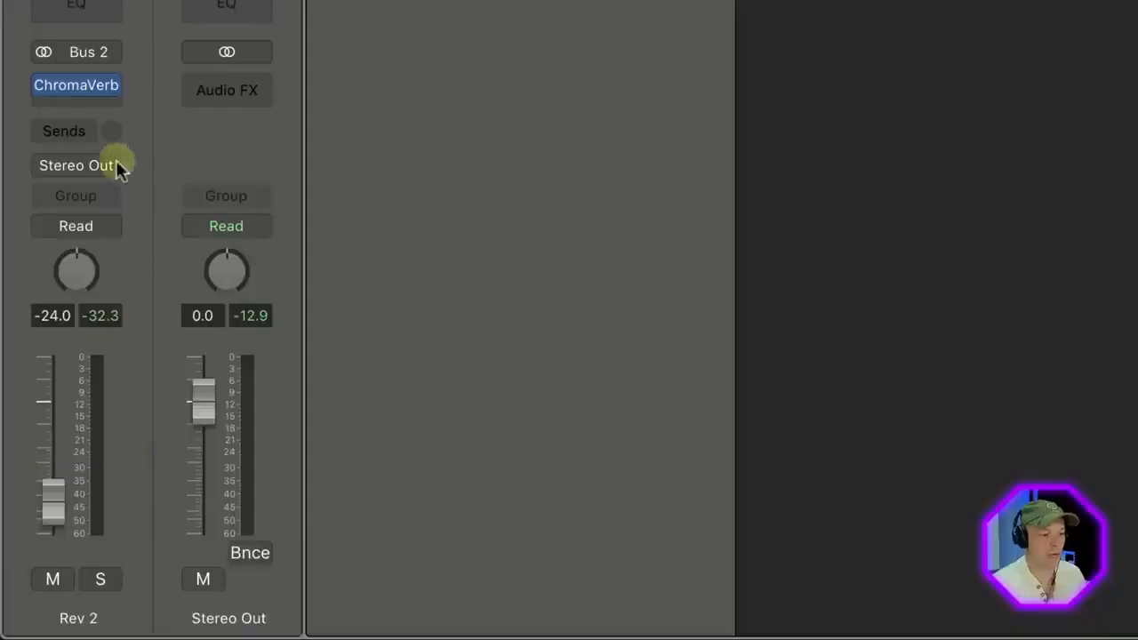
{"action": "left_click", "coordinate": [113, 100]}
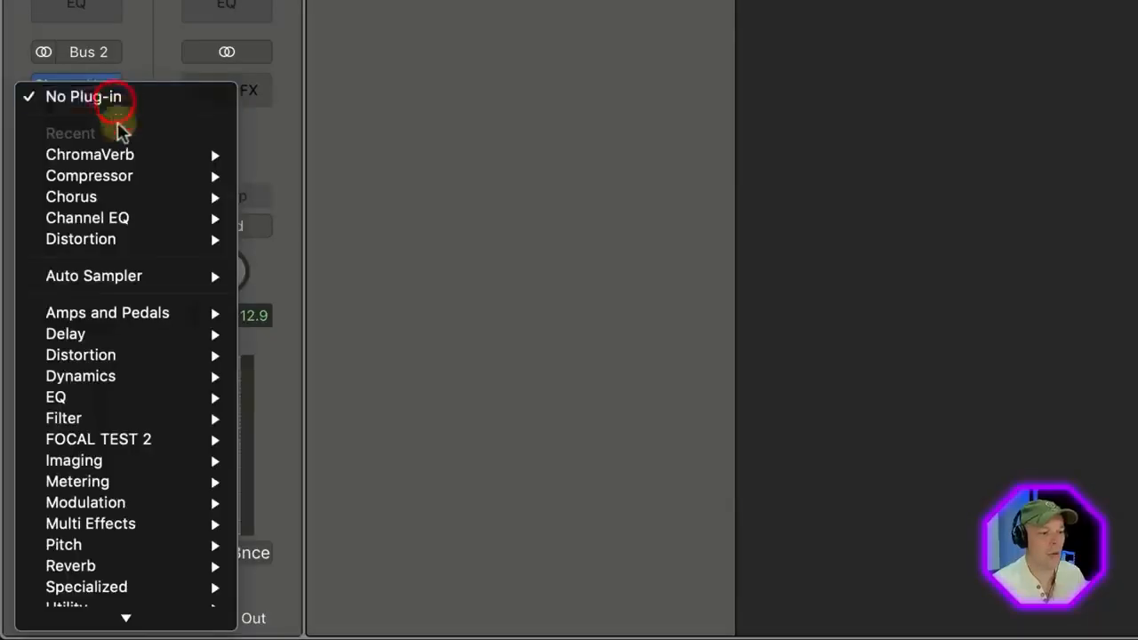
{"action": "mouse_move", "coordinate": [119, 177]}
{"action": "left_click", "coordinate": [294, 173]}
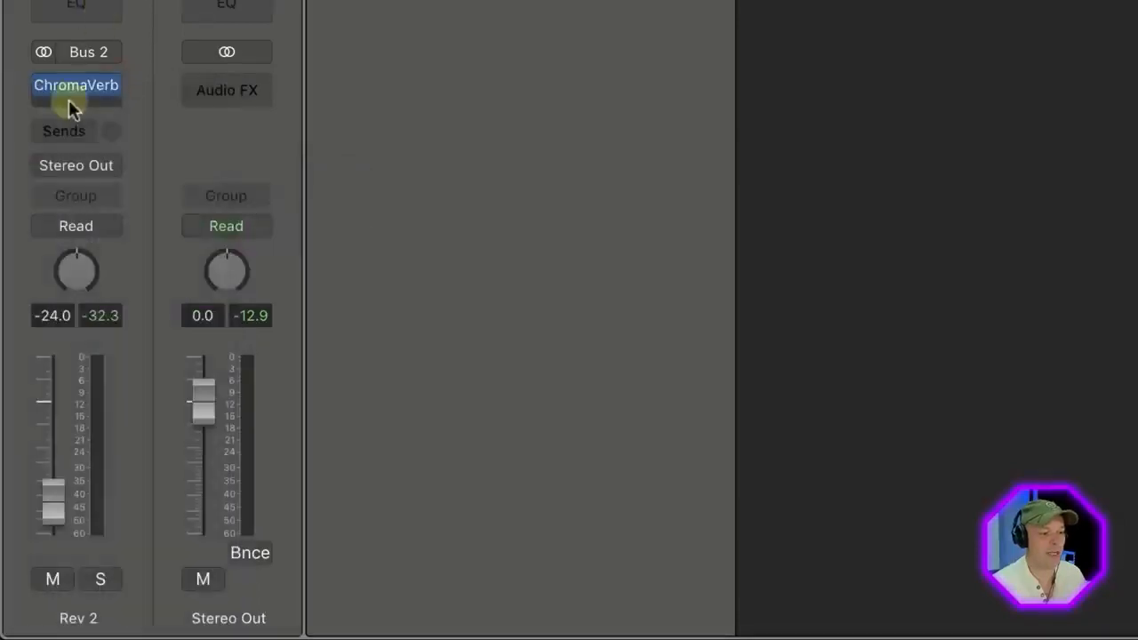
Insert a Channel EQ ahead of ChromaVerb on Rev 2 and set a 48 dB/Oct low cut at about 150 Hz.
{"action": "left_click_drag", "start_coordinate": [74, 87], "coordinate": [75, 105]}
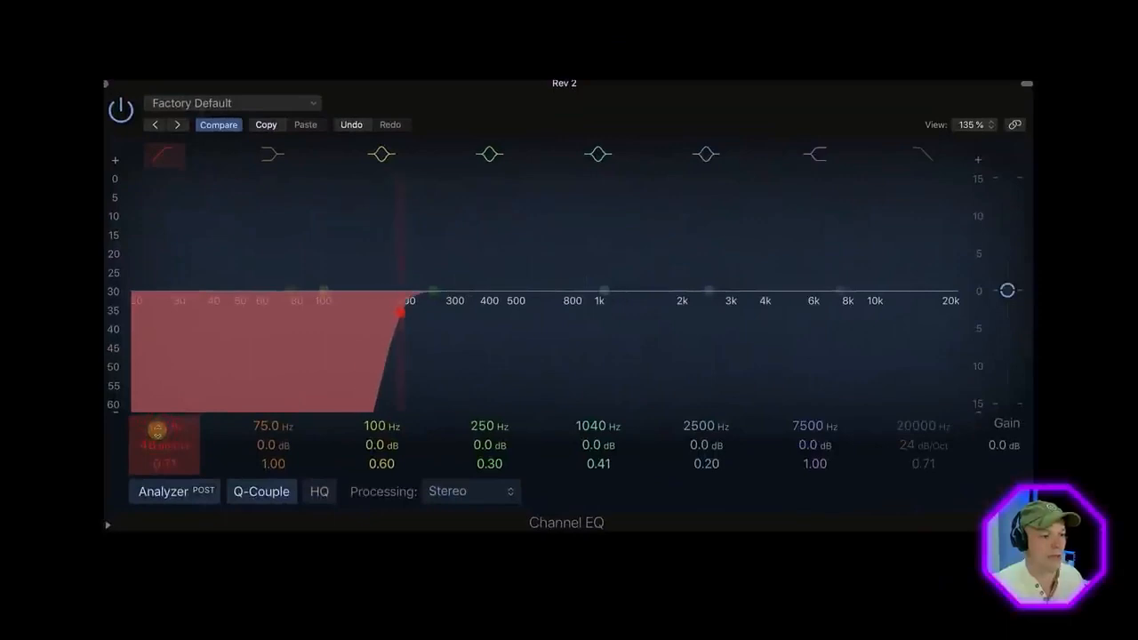
{"action": "left_click_drag", "start_coordinate": [157, 431], "coordinate": [157, 427]}
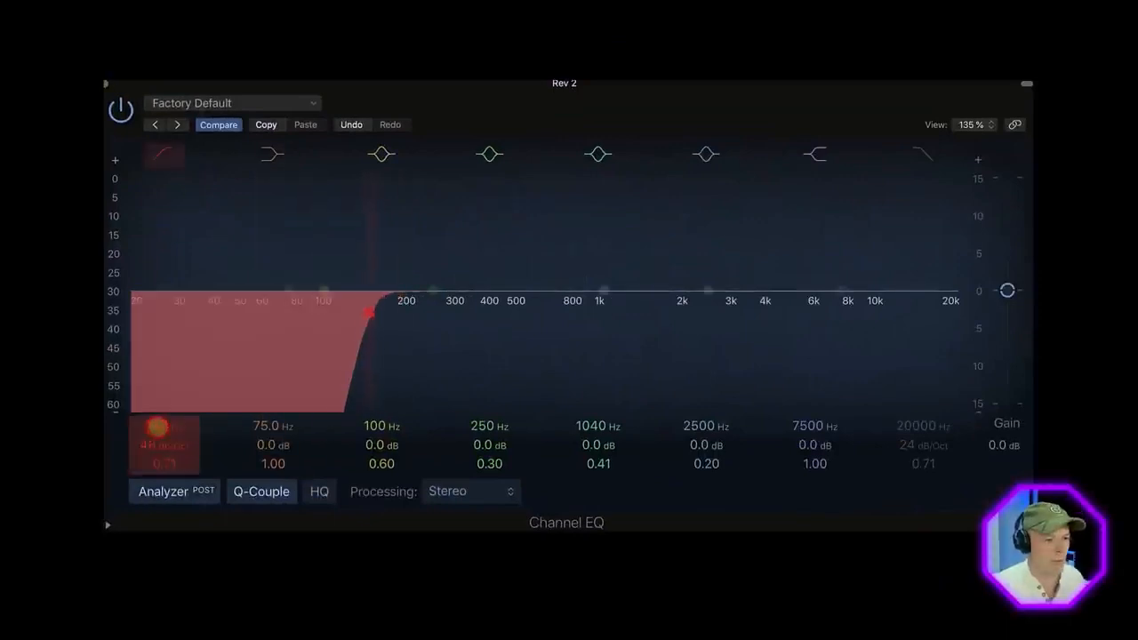
{"action": "left_click", "coordinate": [107, 86]}
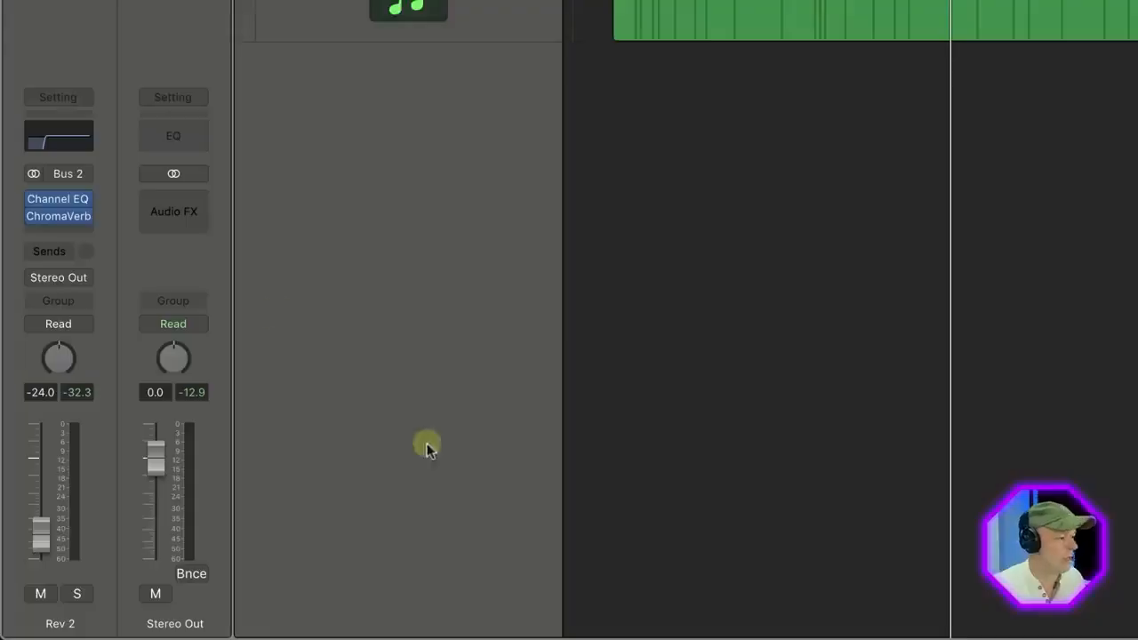
Insert a Compressor after ChromaVerb on Rev 2, side-chain it to Audio 1 and fine-tune its threshold during playback.
{"action": "left_click", "coordinate": [73, 236]}
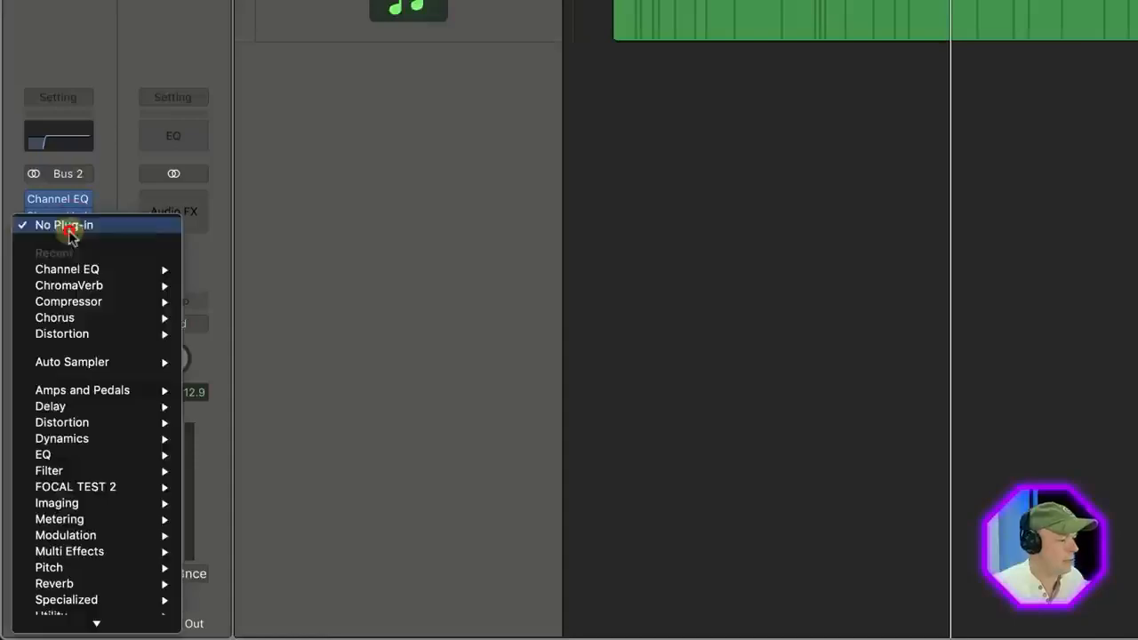
{"action": "mouse_move", "coordinate": [132, 303]}
{"action": "left_click", "coordinate": [223, 302]}
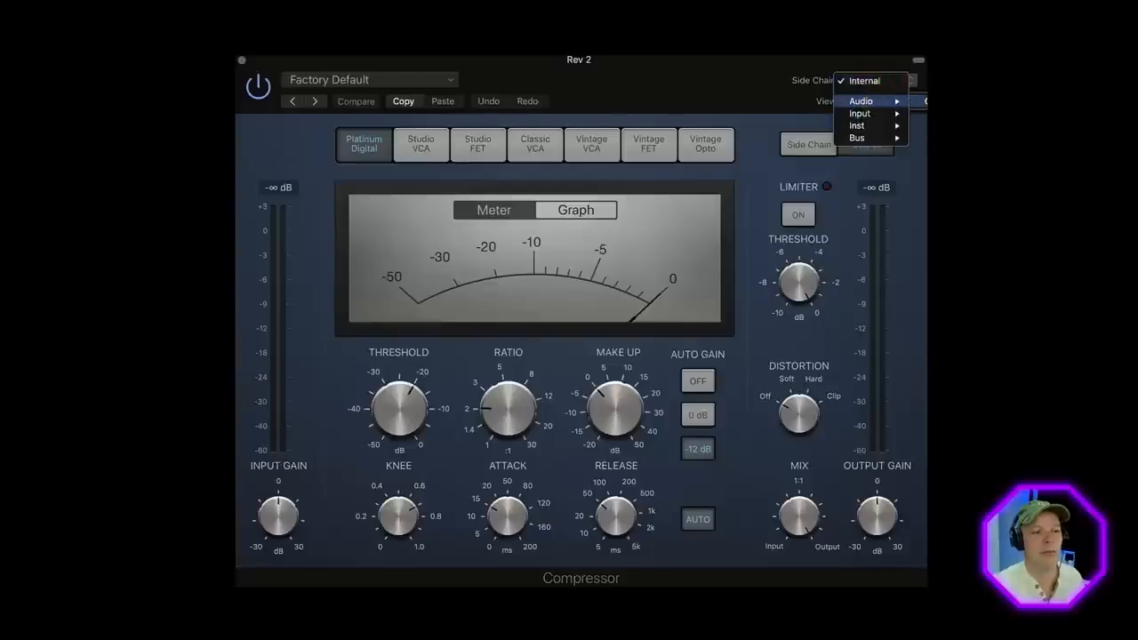
{"action": "left_click", "coordinate": [944, 102]}
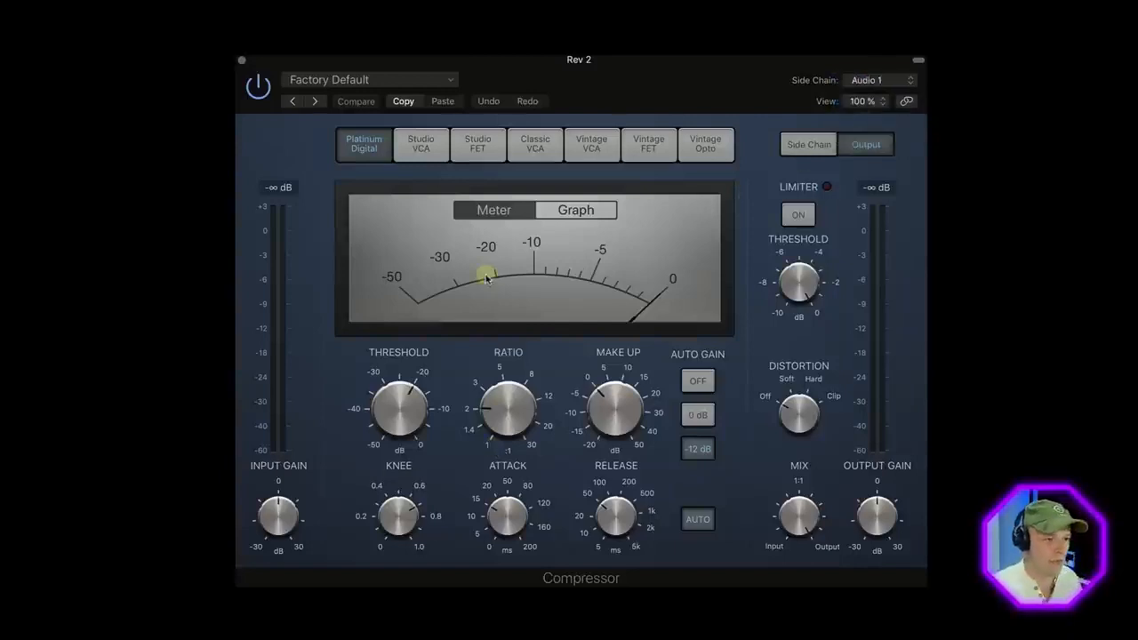
{"action": "key", "text": "space"}
{"action": "left_click_drag", "start_coordinate": [402, 406], "coordinate": [400, 399]}
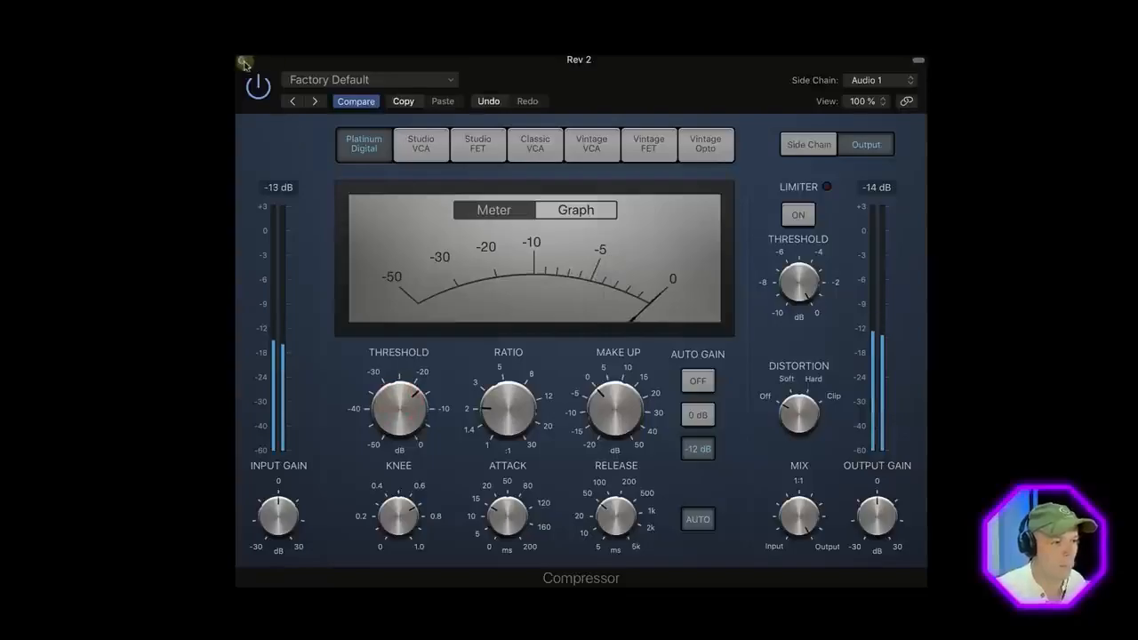
{"action": "left_click", "coordinate": [241, 59]}
Insert a stereo Tremolo at the end of the Rev 2 chain with rate 1/4, depth 28% and smoothing 46%.
{"action": "left_click", "coordinate": [56, 230]}
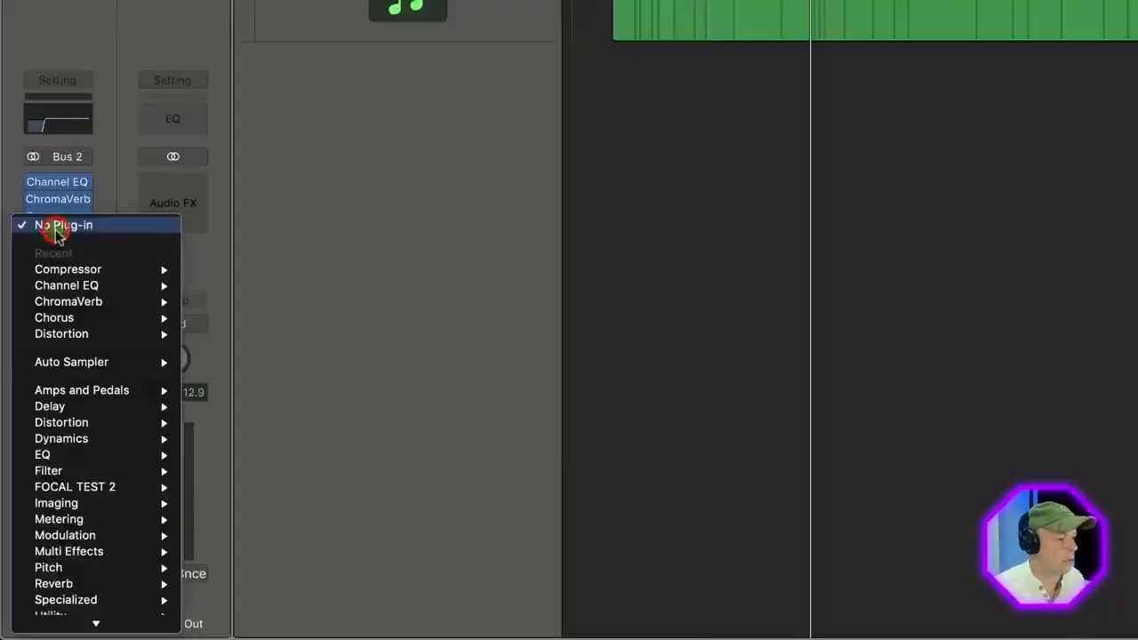
{"action": "scroll", "coordinate": [98, 534], "scroll_direction": "down", "scroll_amount": 2}
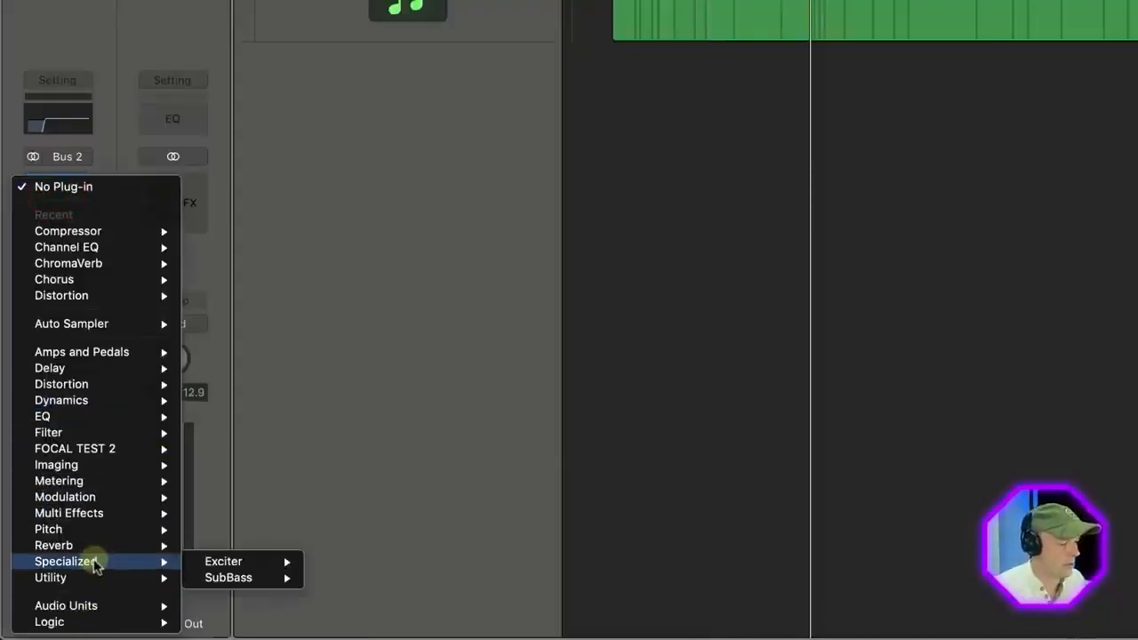
{"action": "mouse_move", "coordinate": [99, 503]}
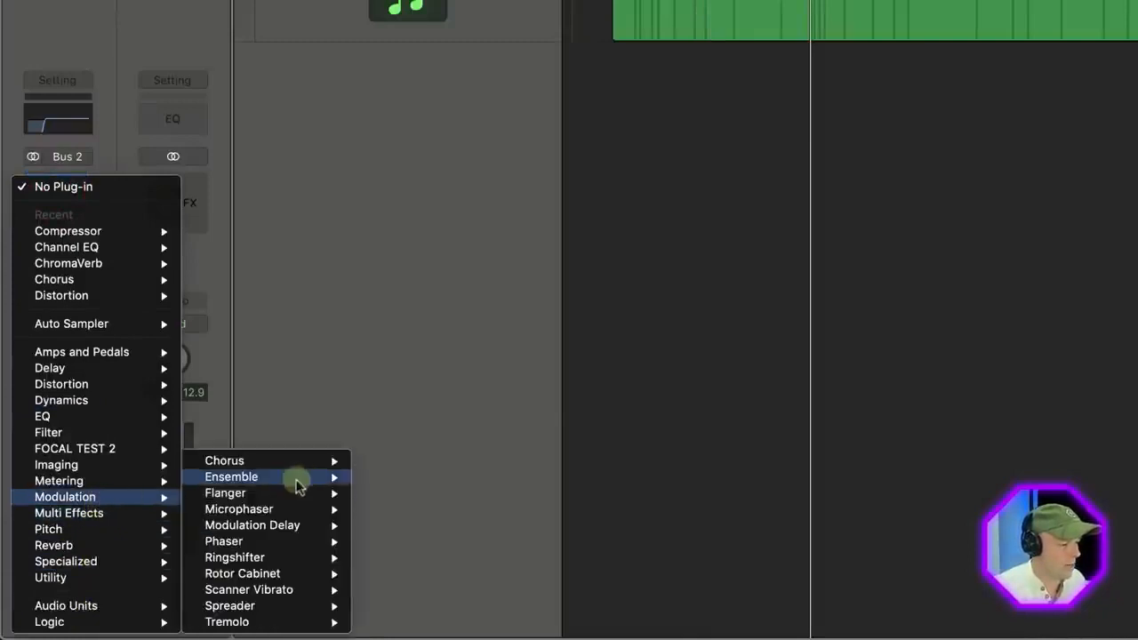
{"action": "mouse_move", "coordinate": [302, 622]}
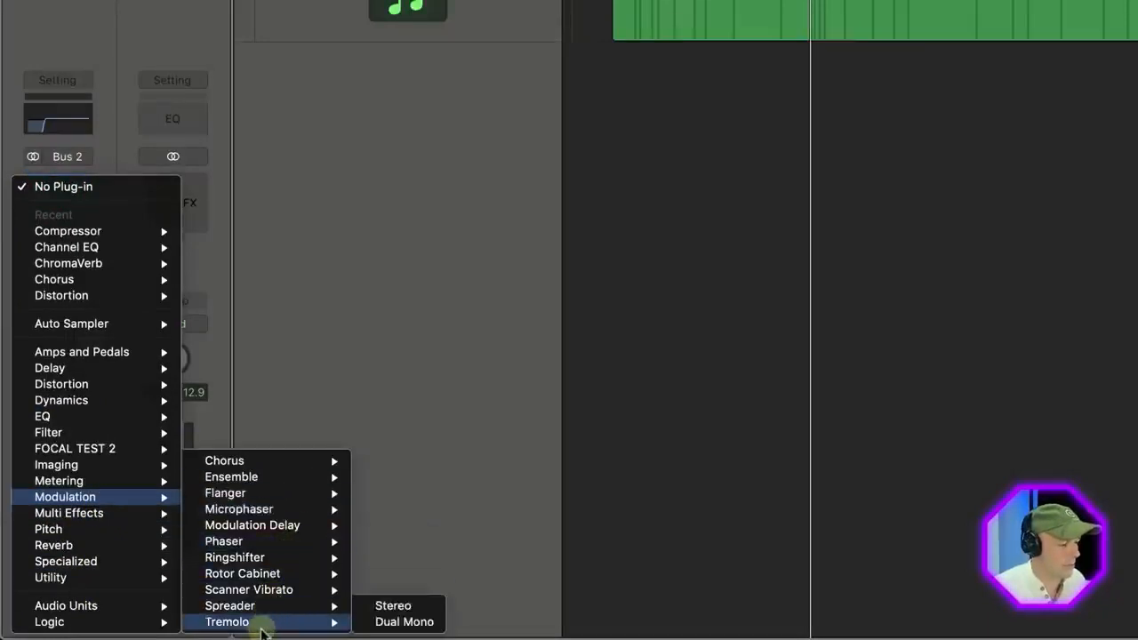
{"action": "left_click", "coordinate": [404, 606]}
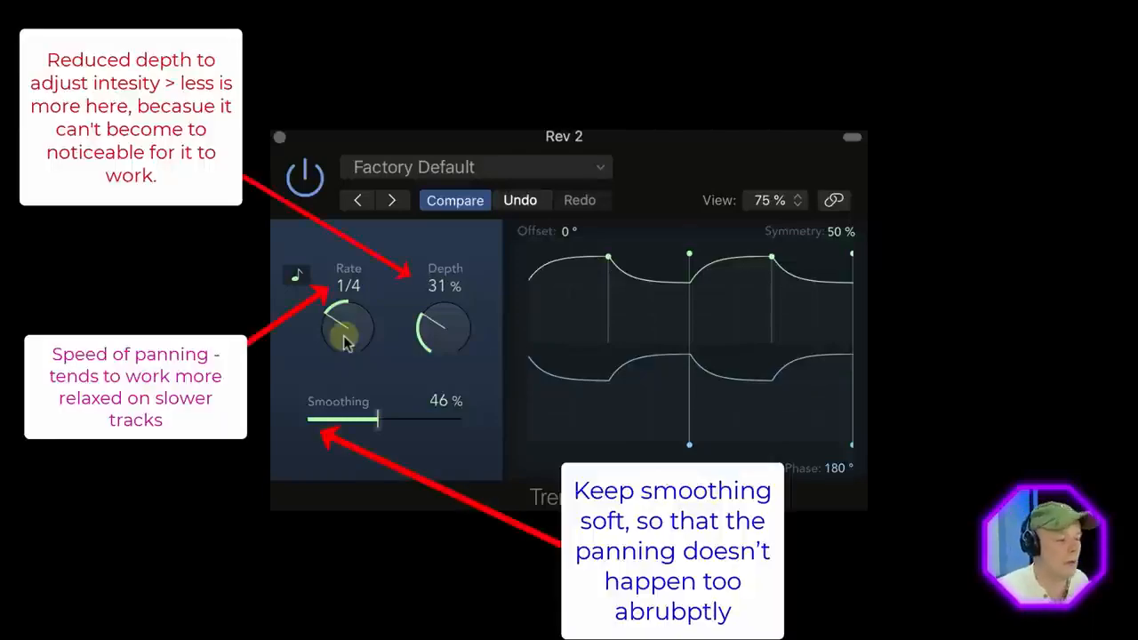
{"action": "left_click", "coordinate": [443, 333]}
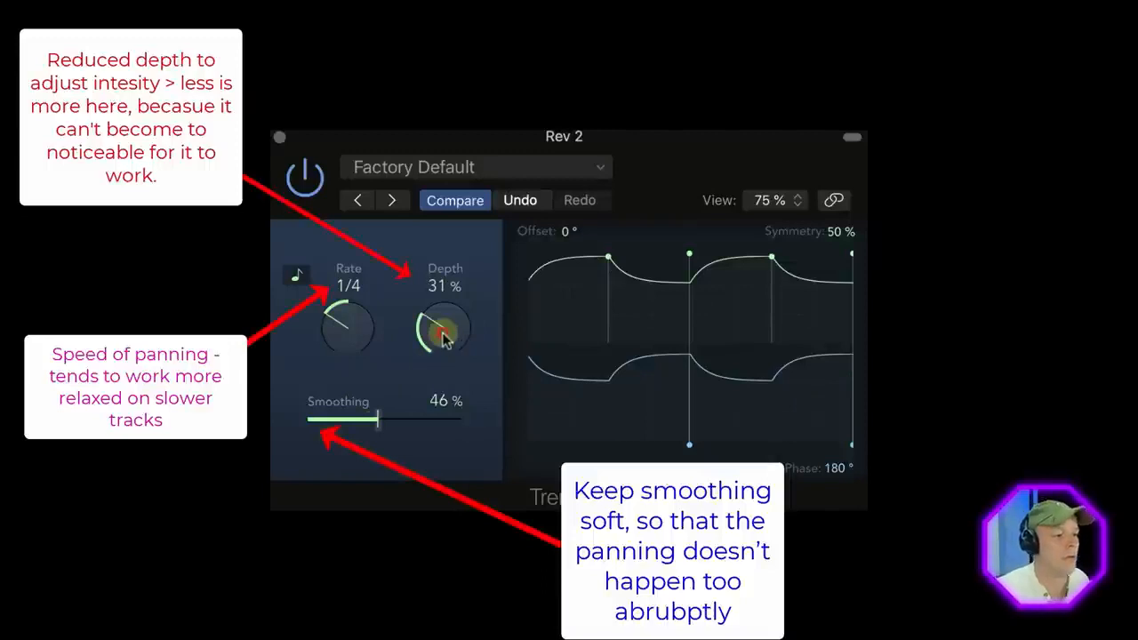
{"action": "left_click_drag", "start_coordinate": [443, 333], "coordinate": [443, 338]}
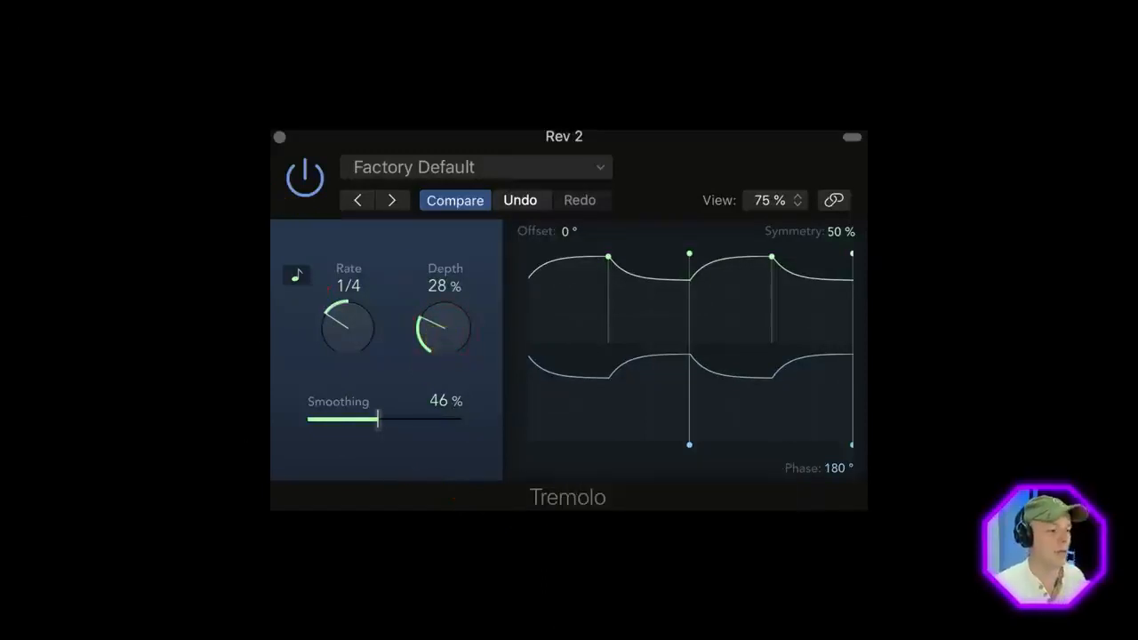